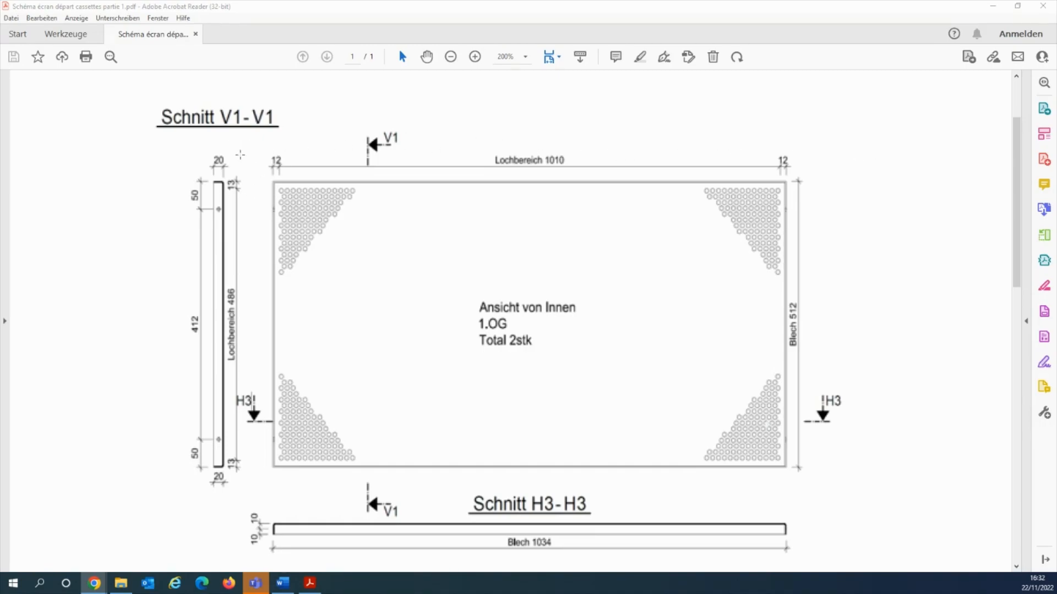
Switch from the cassette drawing PDF to the MEVACO shop in the browser and open the Product Designer in full screen.
{"action": "left_click", "coordinate": [995, 7]}
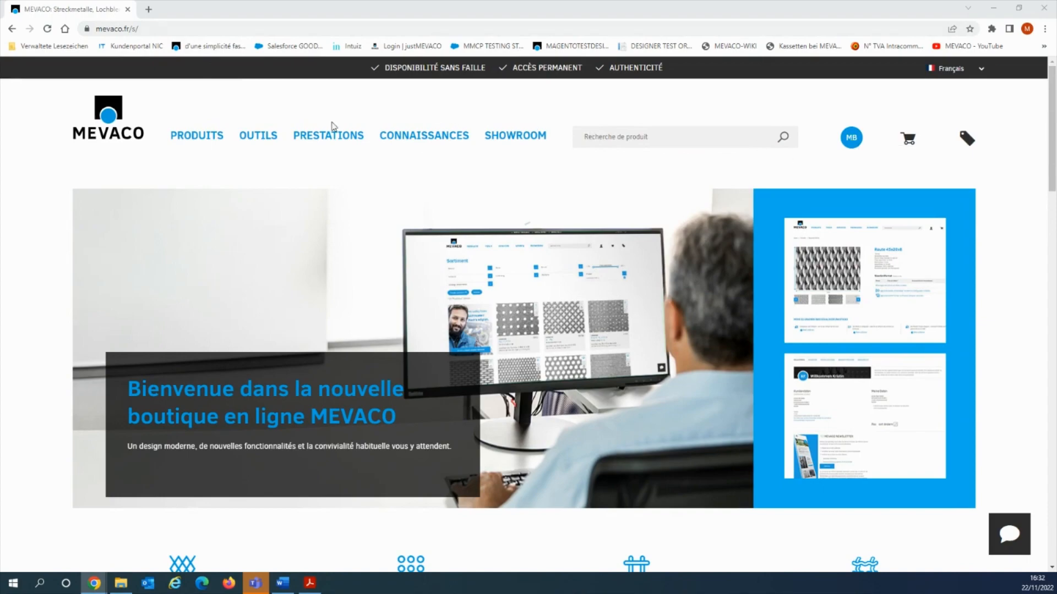
{"action": "mouse_move", "coordinate": [256, 141]}
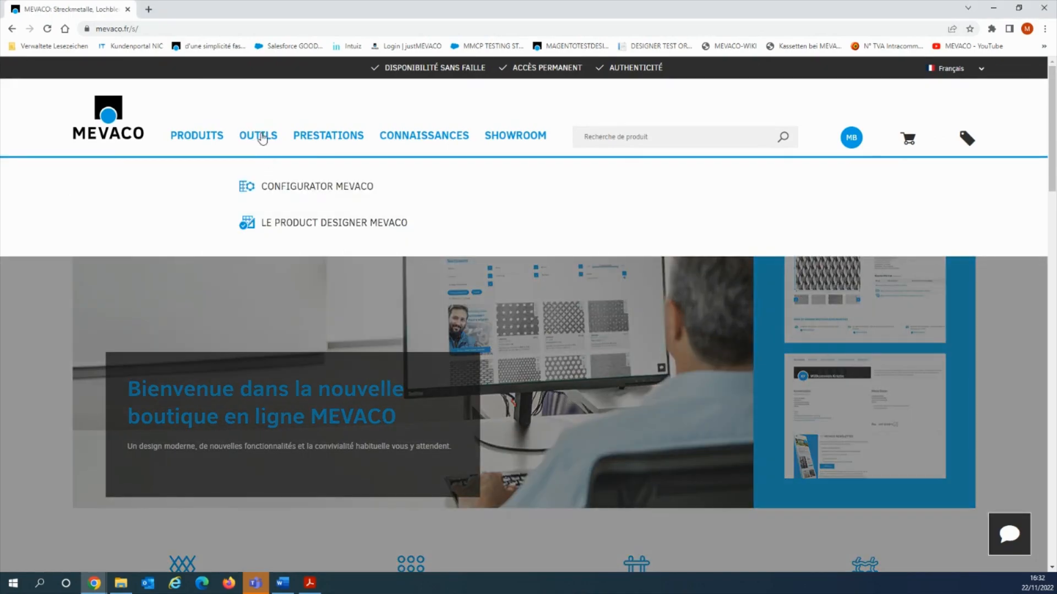
{"action": "left_click", "coordinate": [311, 222]}
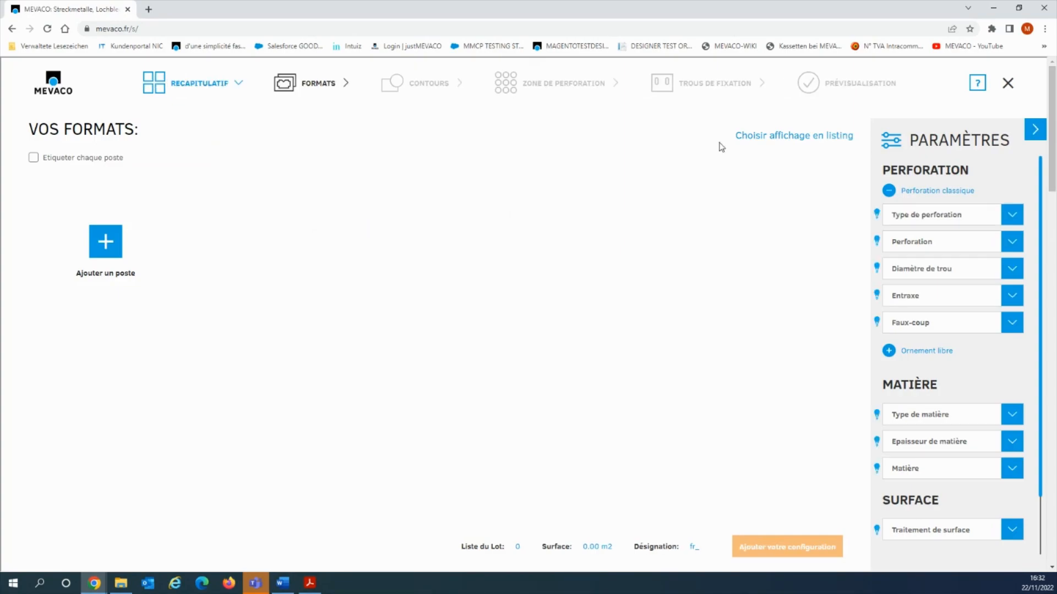
{"action": "key", "text": "F11"}
Set the perforation type to Rond and the perforation pattern to RT.
{"action": "left_click", "coordinate": [1023, 159]}
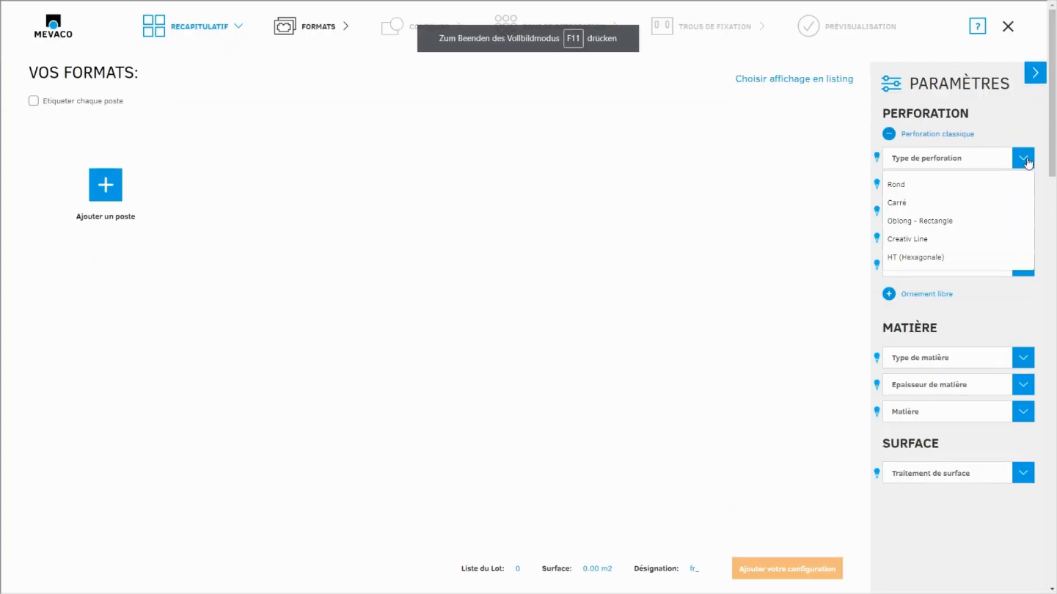
{"action": "left_click", "coordinate": [955, 186]}
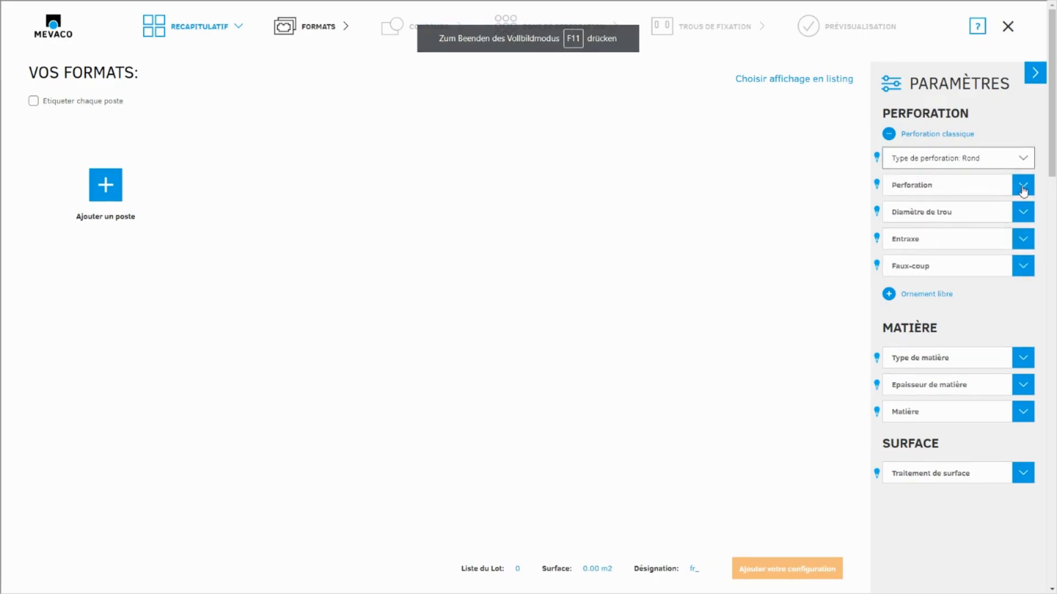
{"action": "left_click", "coordinate": [958, 185]}
{"action": "left_click", "coordinate": [930, 212]}
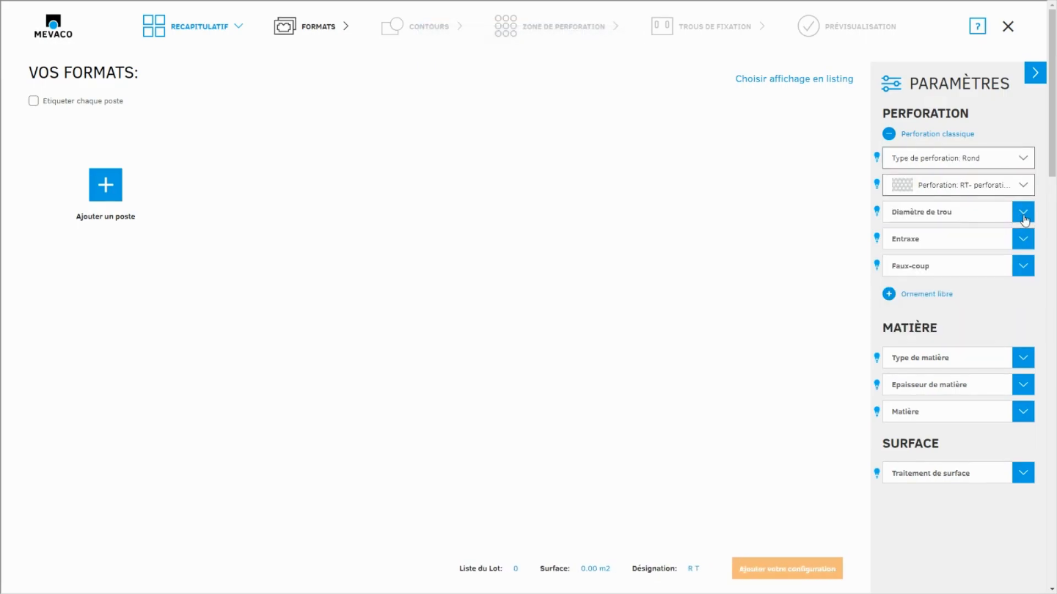
Set the hole diameter to 8, the entraxe to 12 and the faux-coup option to avec angle.
{"action": "left_click", "coordinate": [1022, 212]}
{"action": "scroll", "coordinate": [943, 300], "scroll_direction": "down", "scroll_amount": 3}
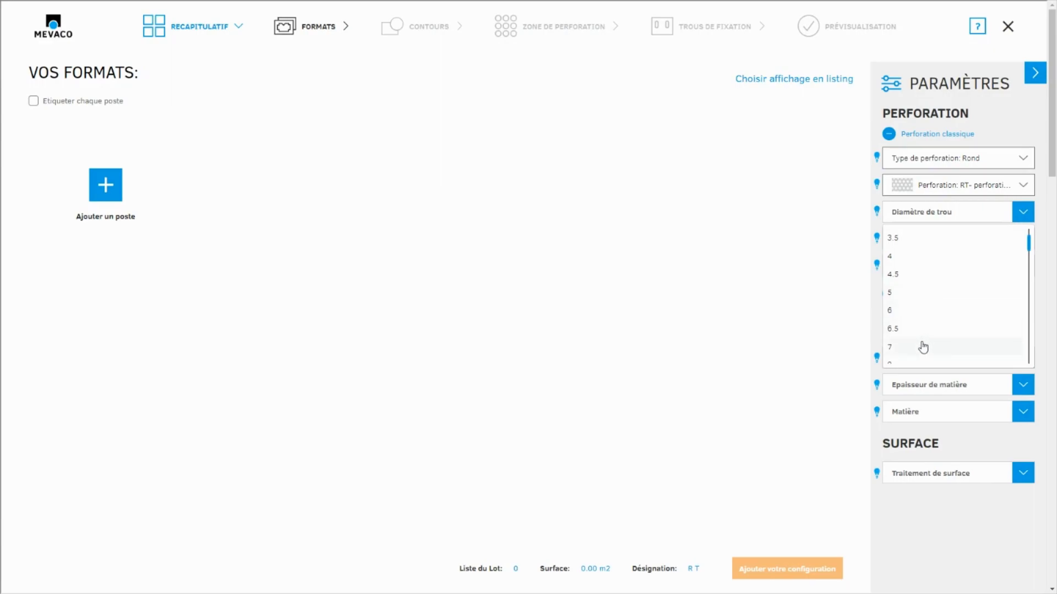
{"action": "left_click", "coordinate": [915, 309]}
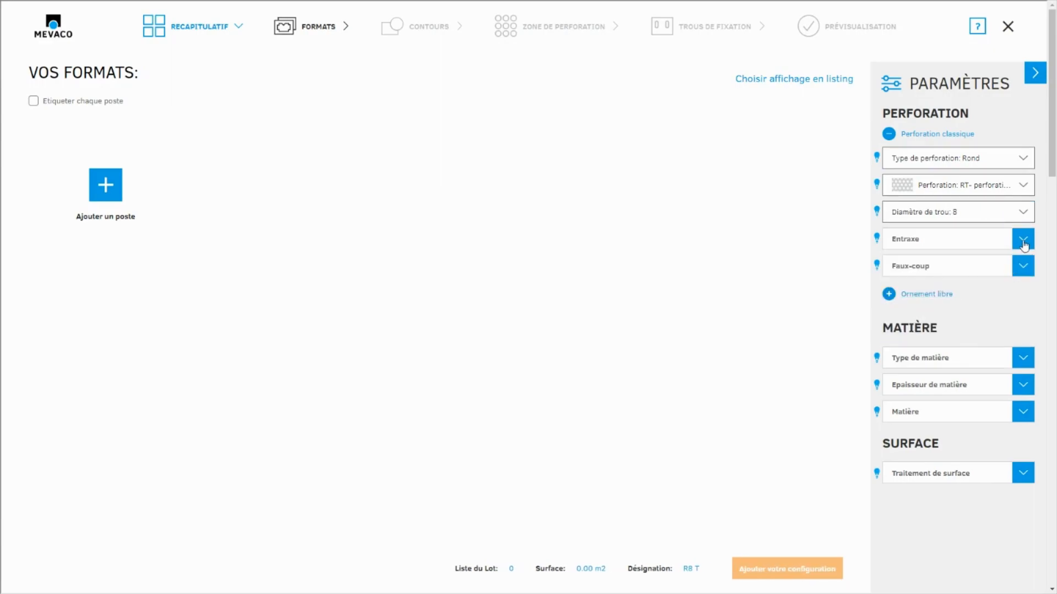
{"action": "left_click", "coordinate": [1023, 239]}
{"action": "left_click", "coordinate": [942, 324]}
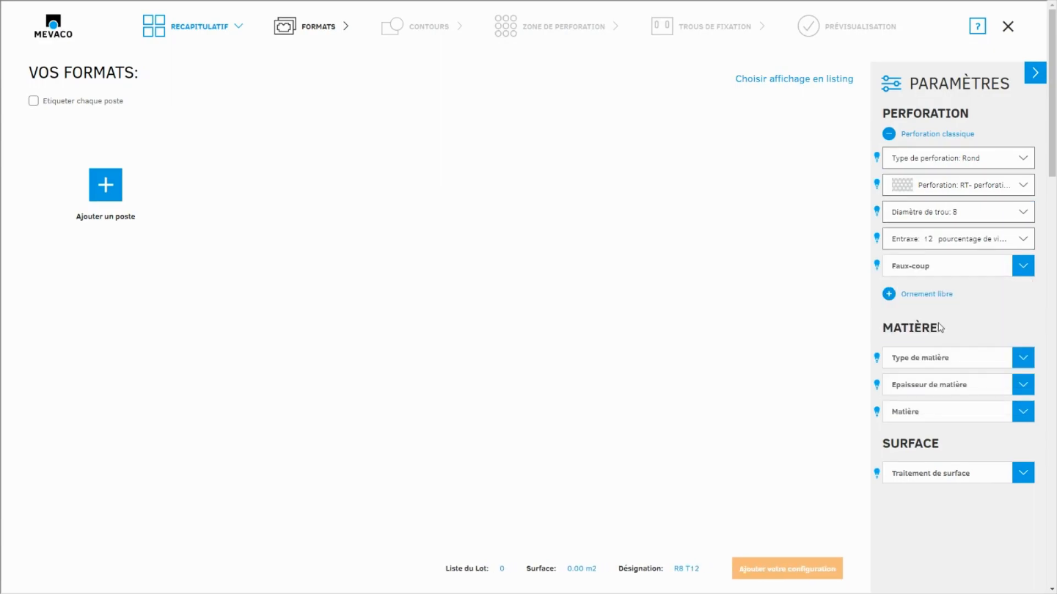
{"action": "left_click", "coordinate": [1025, 267]}
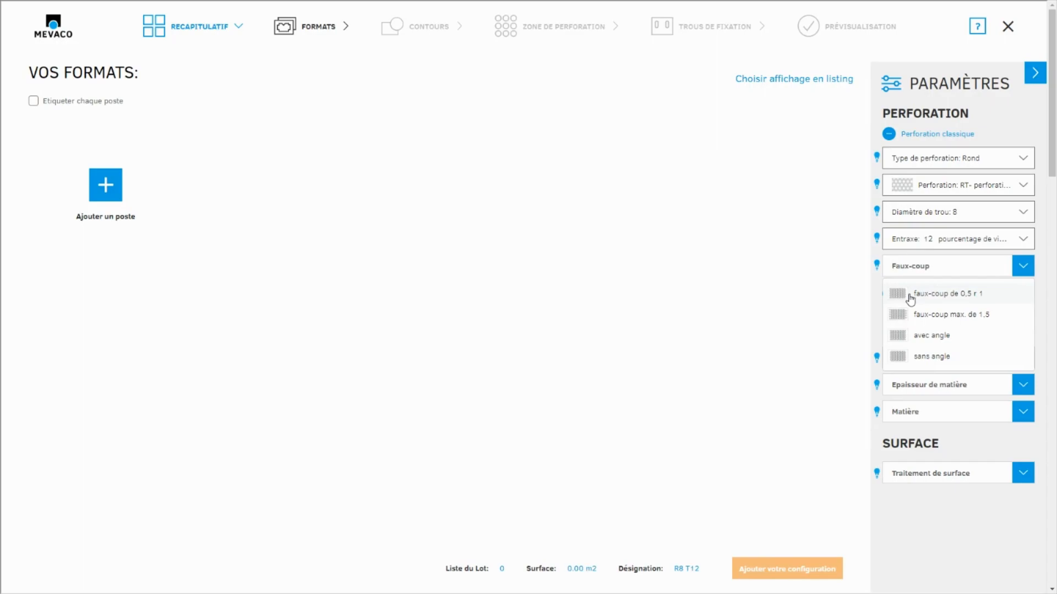
{"action": "left_click", "coordinate": [927, 337]}
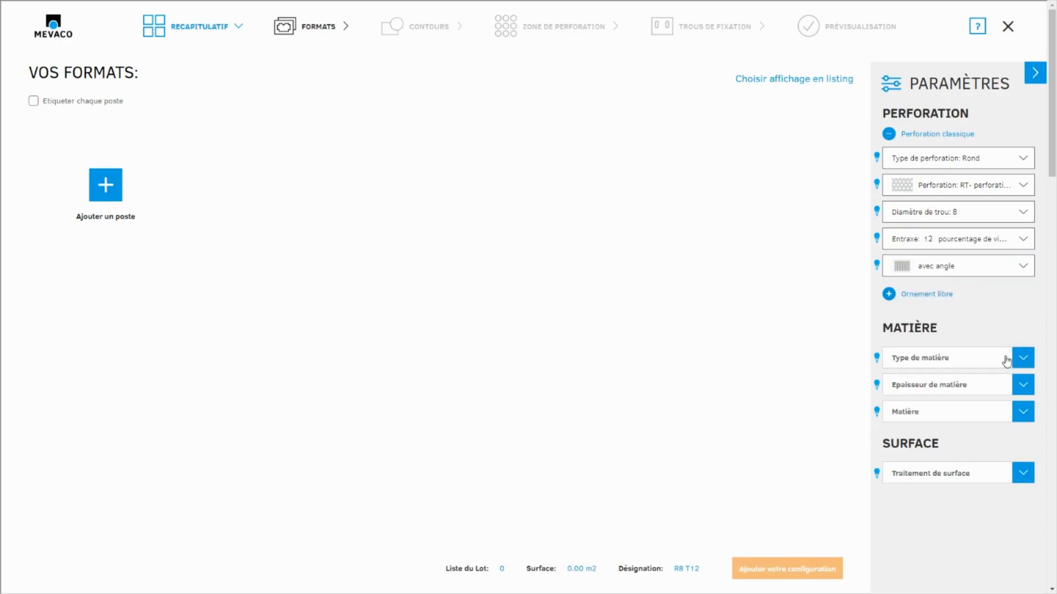
Define the material as Aluminium, thickness 2, non filmé, grade aluminium Alu 1050.
{"action": "left_click", "coordinate": [1024, 358]}
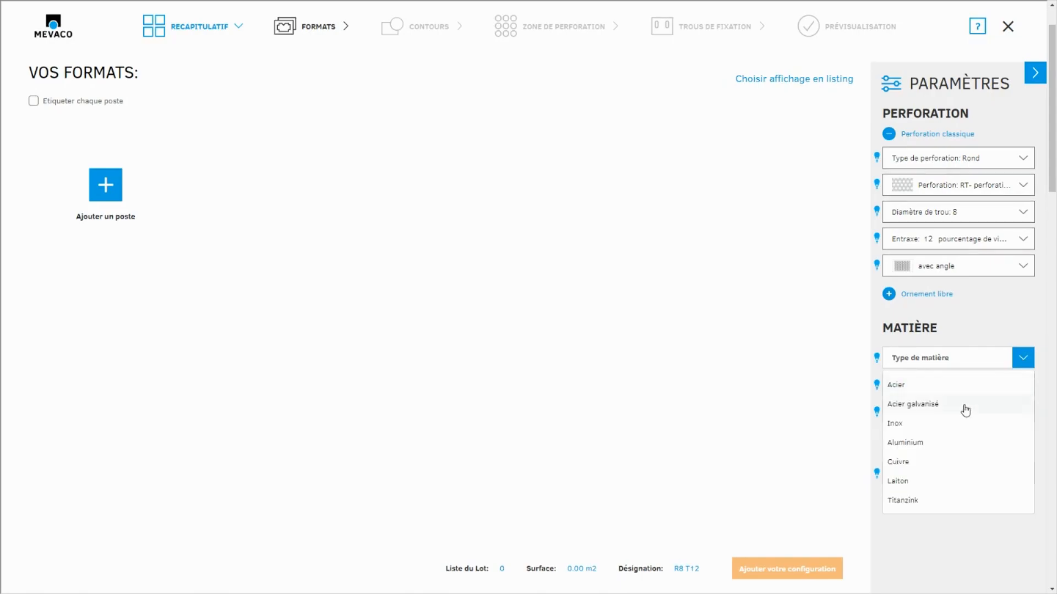
{"action": "left_click", "coordinate": [948, 443]}
{"action": "left_click", "coordinate": [1023, 384]}
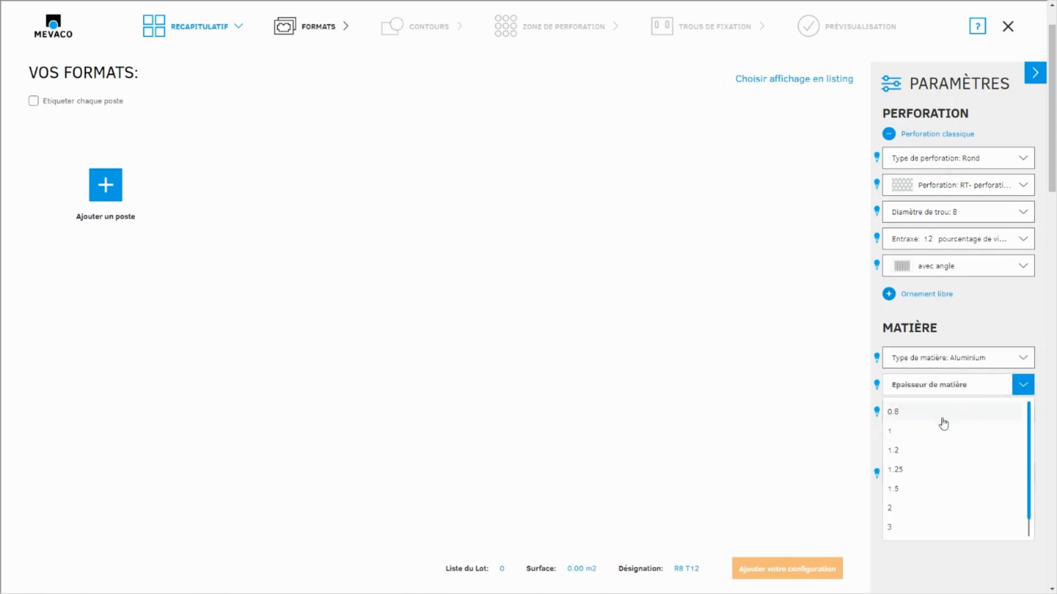
{"action": "left_click", "coordinate": [911, 508]}
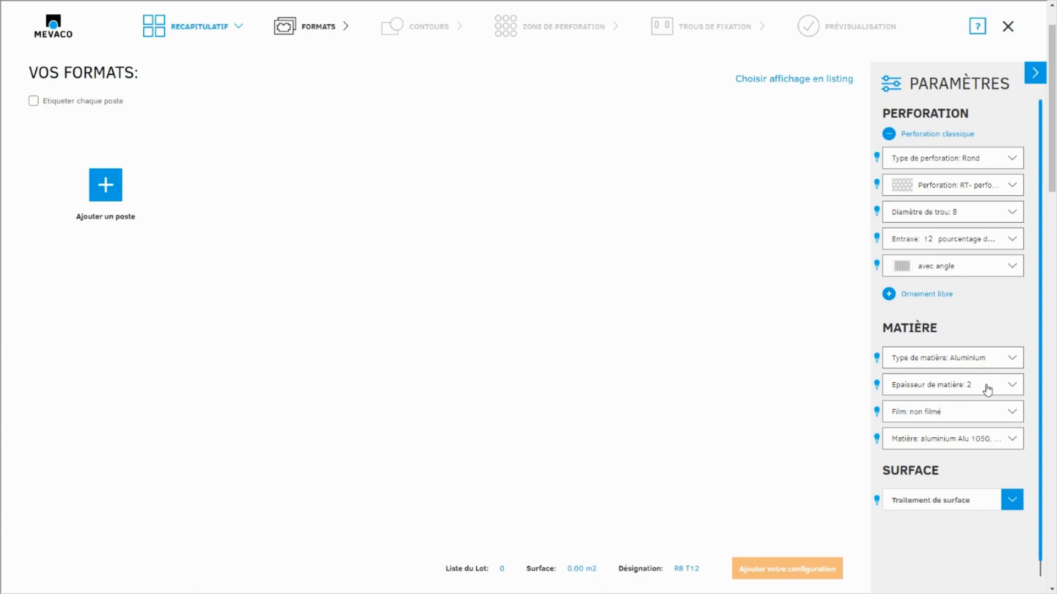
Set the surface treatment to thermolaqué après perforation with the RAL colour system.
{"action": "left_click", "coordinate": [1016, 505]}
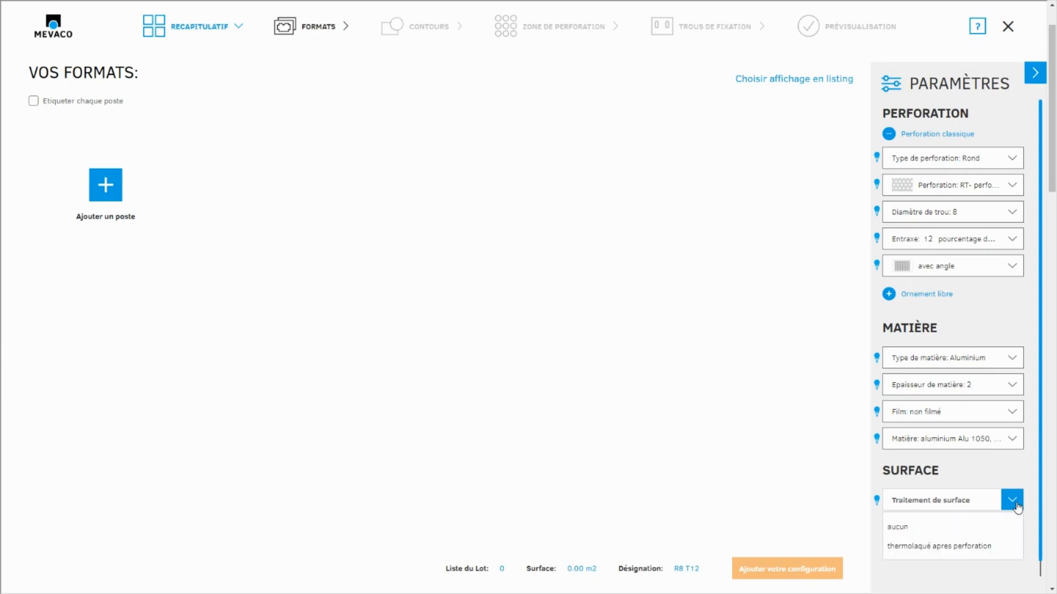
{"action": "left_click", "coordinate": [929, 532]}
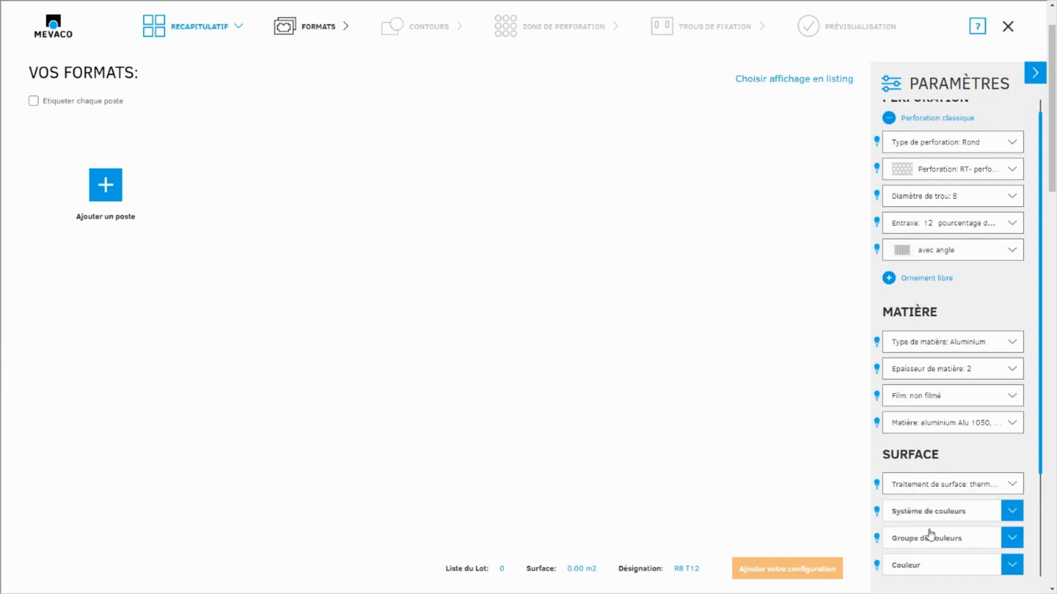
{"action": "scroll", "coordinate": [1013, 476], "scroll_direction": "down", "scroll_amount": 2}
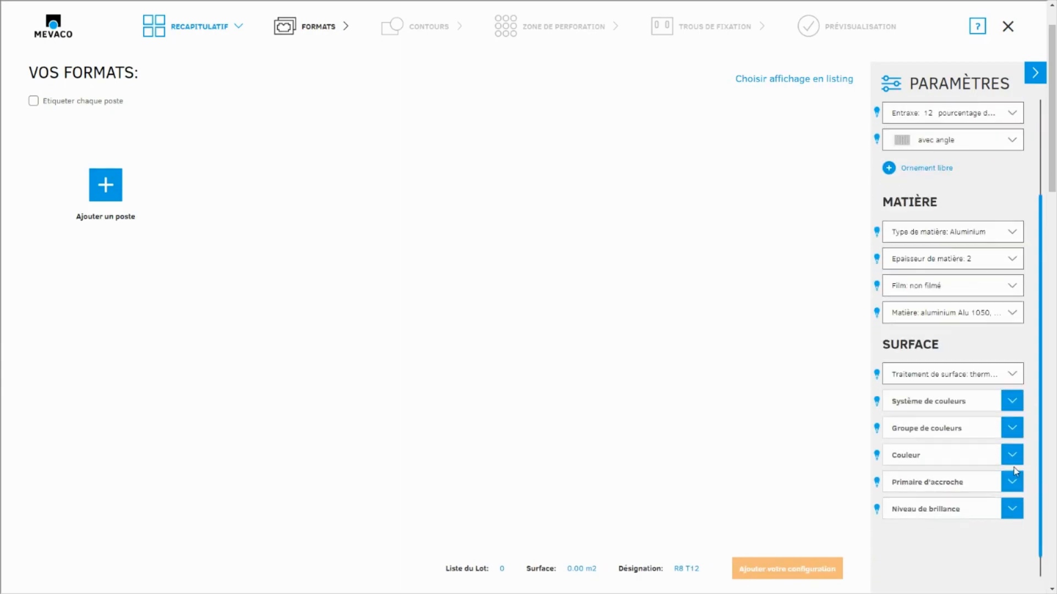
{"action": "left_click", "coordinate": [1012, 403]}
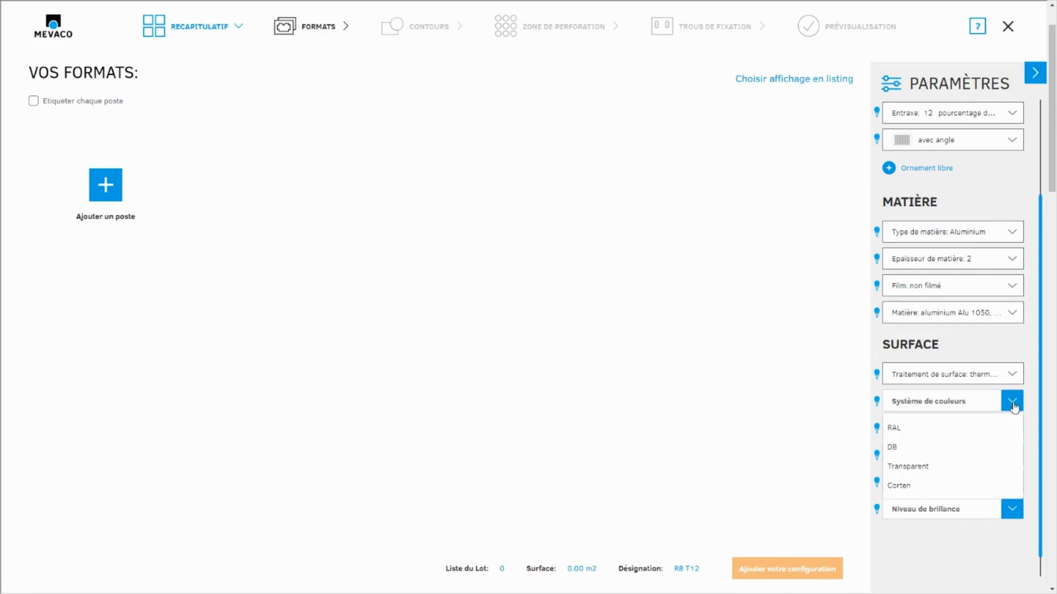
{"action": "left_click", "coordinate": [903, 429]}
Choose colour group 5 - bleu and colour 5012 for the powder coating.
{"action": "left_click", "coordinate": [1015, 433]}
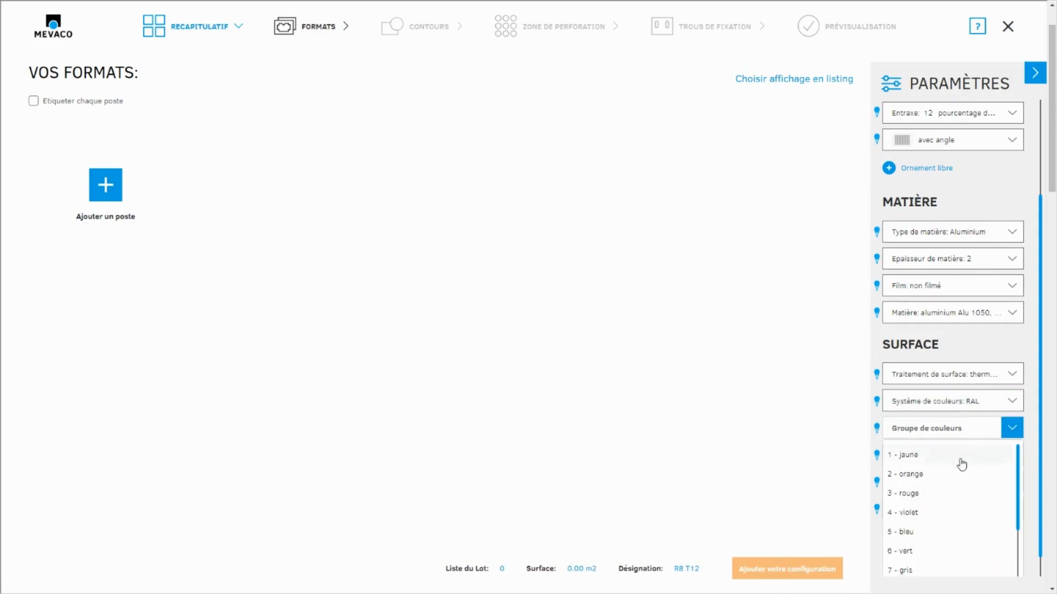
{"action": "scroll", "coordinate": [948, 476], "scroll_direction": "down", "scroll_amount": 1}
{"action": "left_click", "coordinate": [930, 484]}
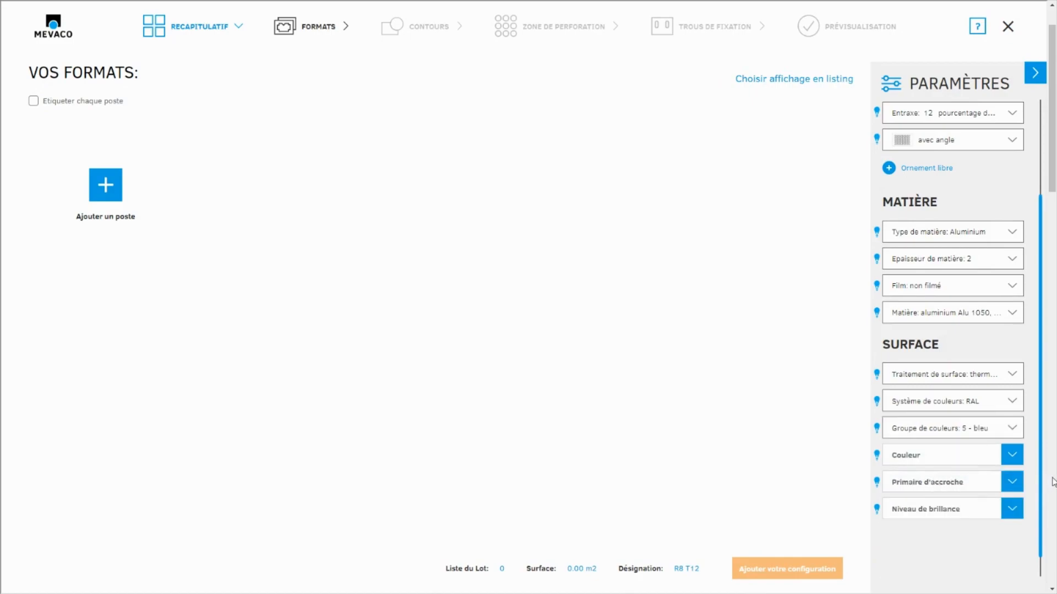
{"action": "left_click", "coordinate": [1012, 455]}
{"action": "scroll", "coordinate": [980, 489], "scroll_direction": "down", "scroll_amount": 2}
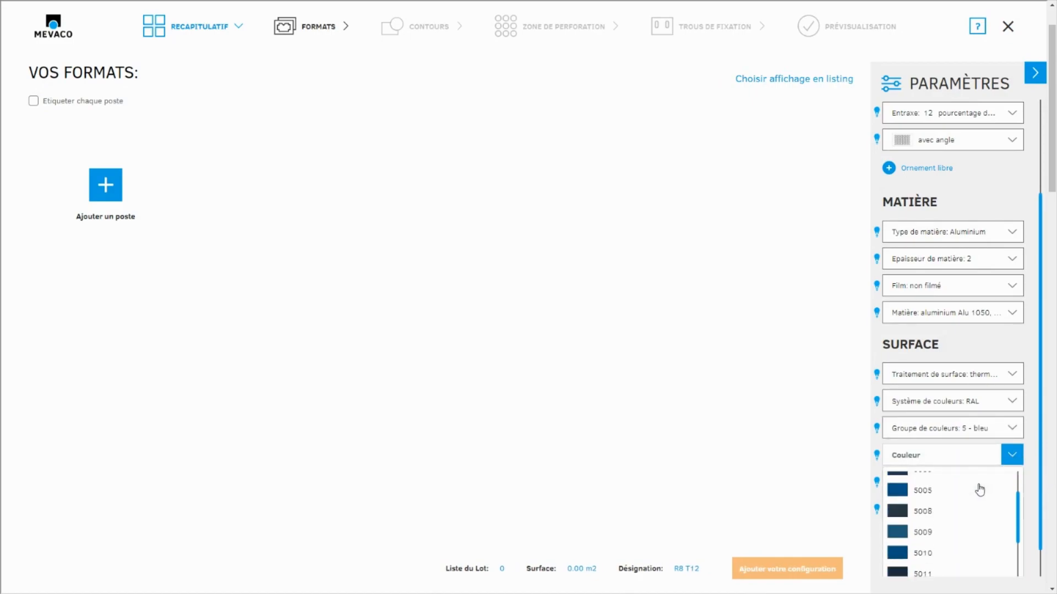
{"action": "scroll", "coordinate": [936, 538], "scroll_direction": "down", "scroll_amount": 1}
{"action": "left_click", "coordinate": [934, 538]}
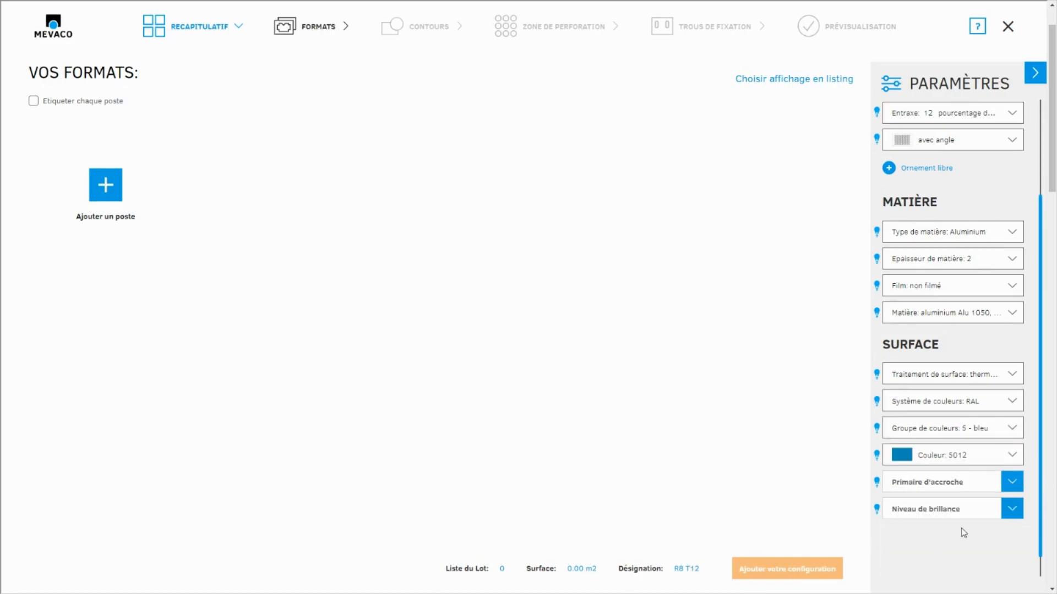
Set the primaire d'accroche to non and the gloss level to finition brillant lisse.
{"action": "left_click", "coordinate": [1012, 481]}
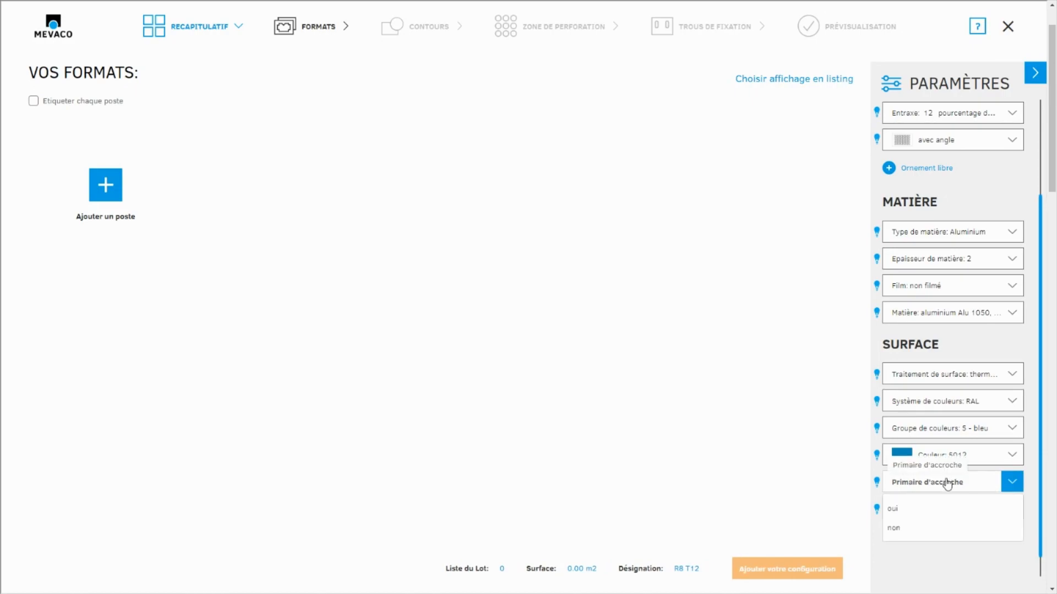
{"action": "scroll", "coordinate": [946, 482], "scroll_direction": "down", "scroll_amount": 1}
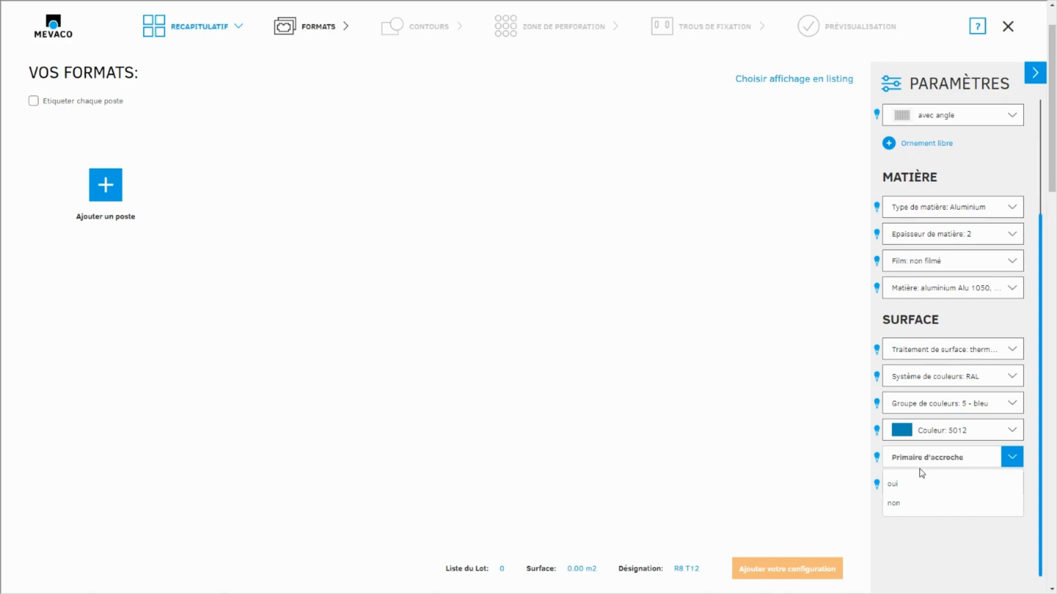
{"action": "left_click", "coordinate": [911, 504]}
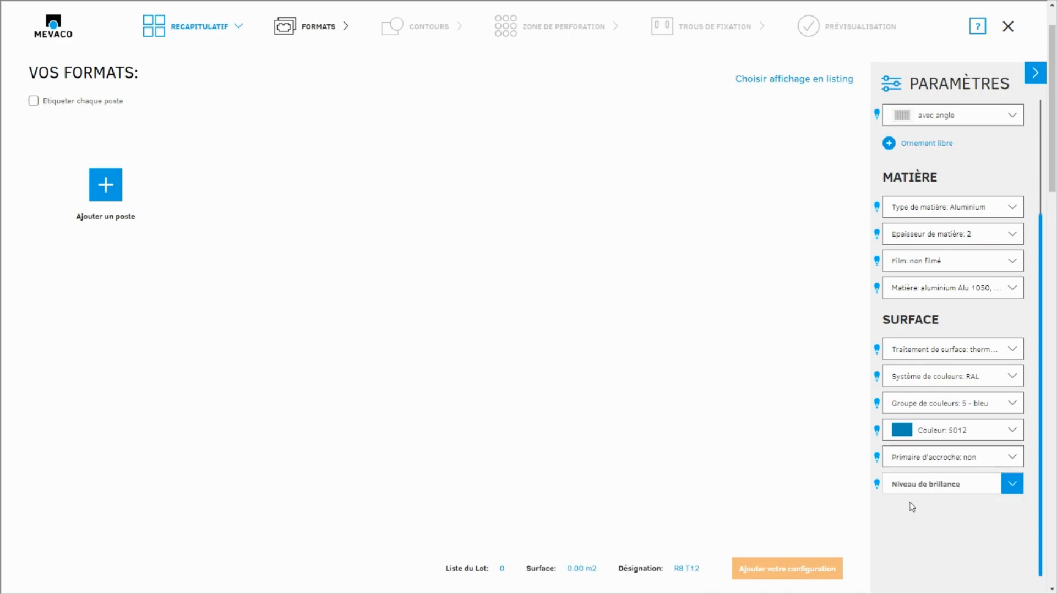
{"action": "left_click", "coordinate": [1010, 491]}
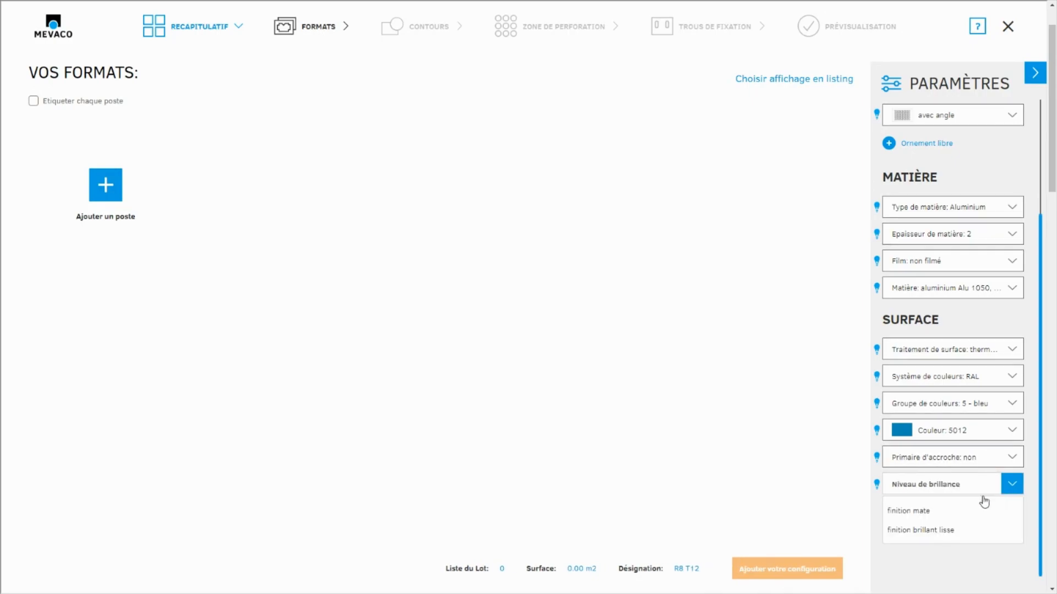
{"action": "left_click", "coordinate": [928, 532]}
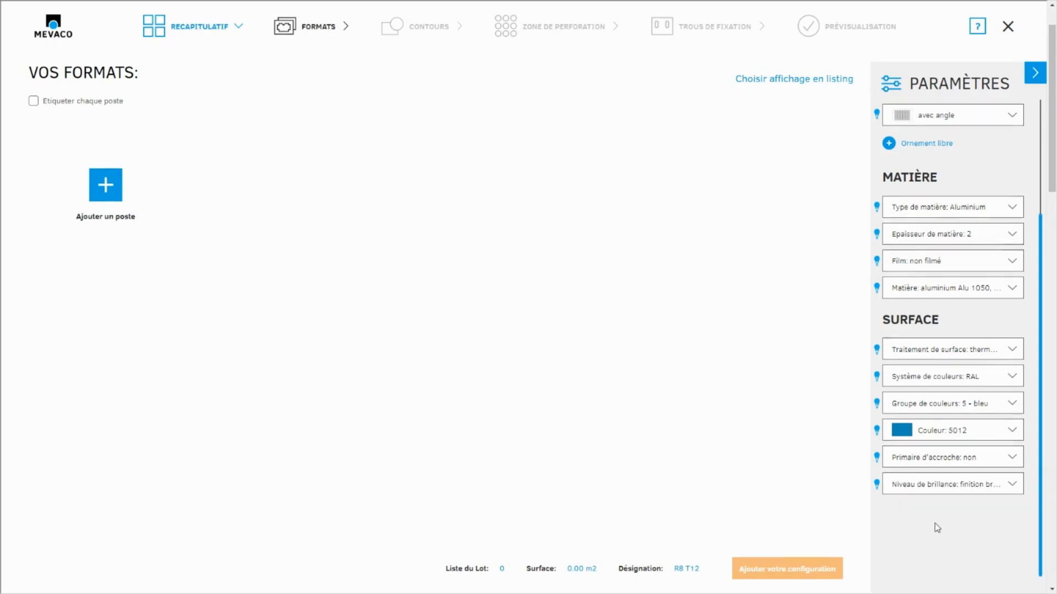
Add a new poste with the confirmed parameters, using the Cassette simple format.
{"action": "left_click", "coordinate": [103, 197]}
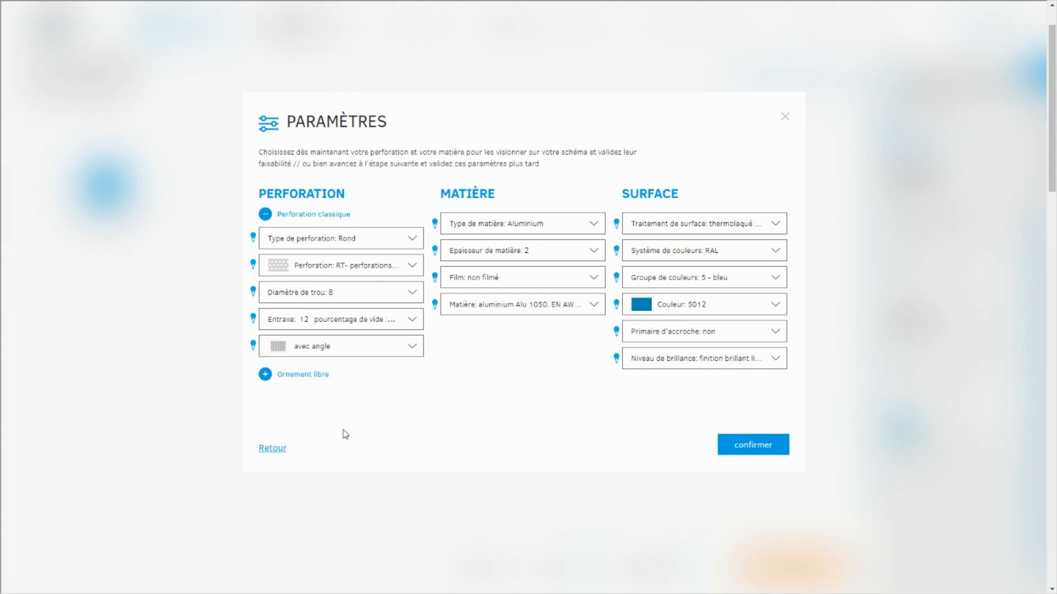
{"action": "left_click", "coordinate": [759, 446]}
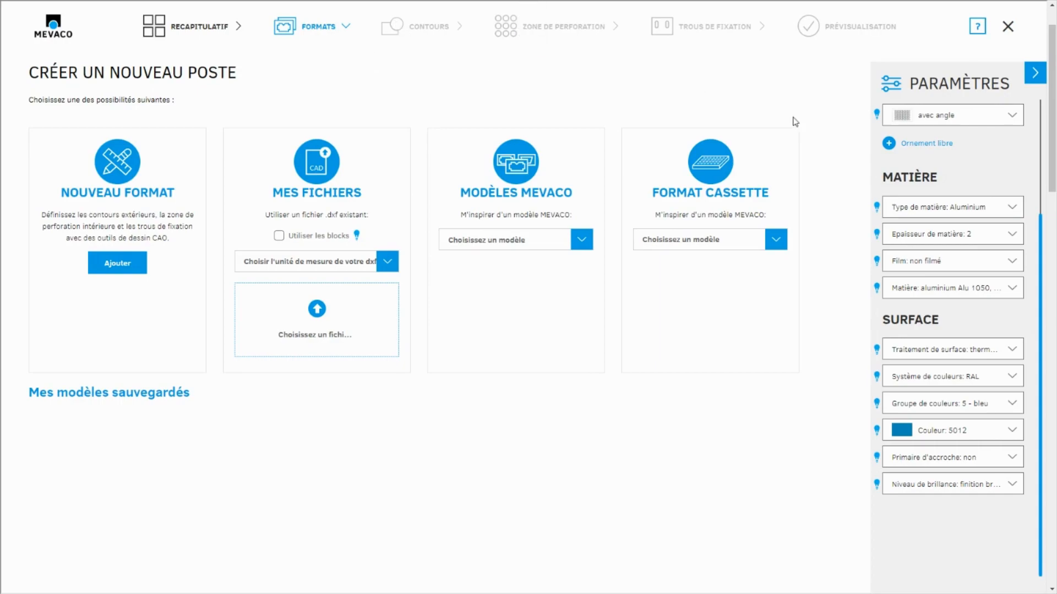
{"action": "left_click", "coordinate": [778, 242]}
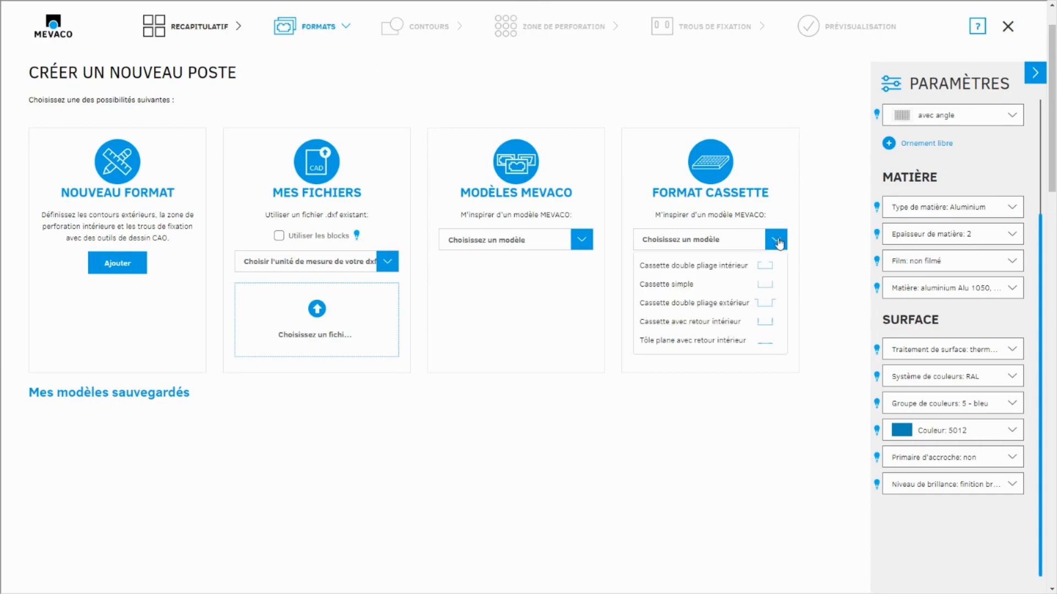
{"action": "left_click", "coordinate": [682, 287]}
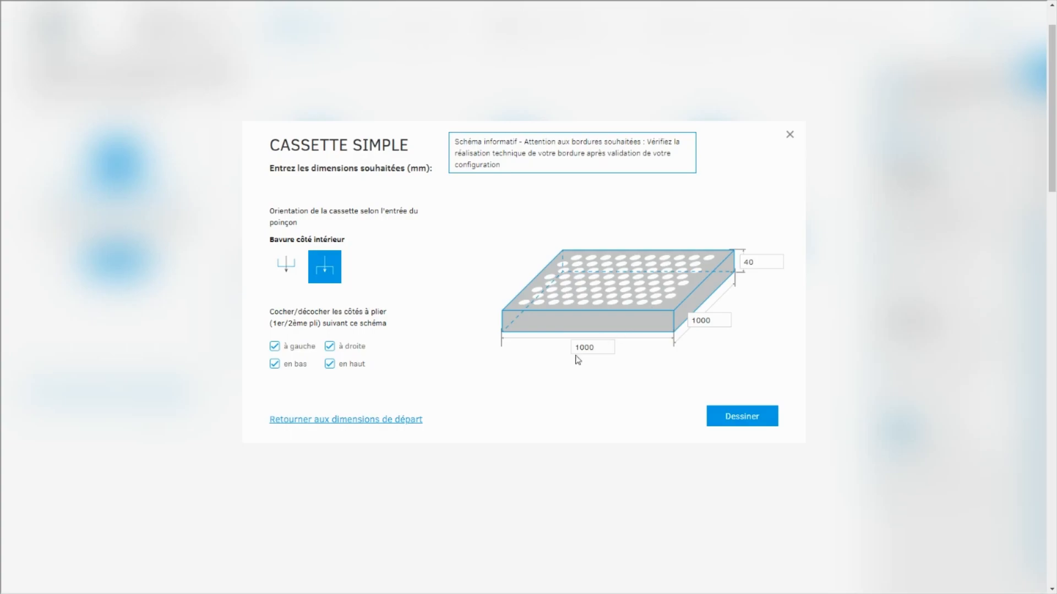
Set the simple cassette's dimensions to 1010 mm long, 512 mm deep and 20 mm high.
{"action": "left_click_drag", "start_coordinate": [576, 347], "coordinate": [591, 347]}
{"action": "type", "text": "10"}
{"action": "left_click_drag", "start_coordinate": [712, 321], "coordinate": [691, 322]}
{"action": "type", "text": "512"}
{"action": "left_click", "coordinate": [758, 261]}
{"action": "left_click_drag", "start_coordinate": [754, 262], "coordinate": [741, 262]}
Try switching the four folded sides off and on, and the burr orientation to Bavure côté extérieur and back to côté intérieur.
{"action": "left_click", "coordinate": [330, 365]}
{"action": "left_click", "coordinate": [330, 347]}
{"action": "left_click", "coordinate": [275, 347]}
{"action": "left_click", "coordinate": [275, 365]}
{"action": "left_click", "coordinate": [275, 346]}
{"action": "left_click", "coordinate": [330, 347]}
{"action": "left_click", "coordinate": [330, 365]}
{"action": "left_click", "coordinate": [282, 271]}
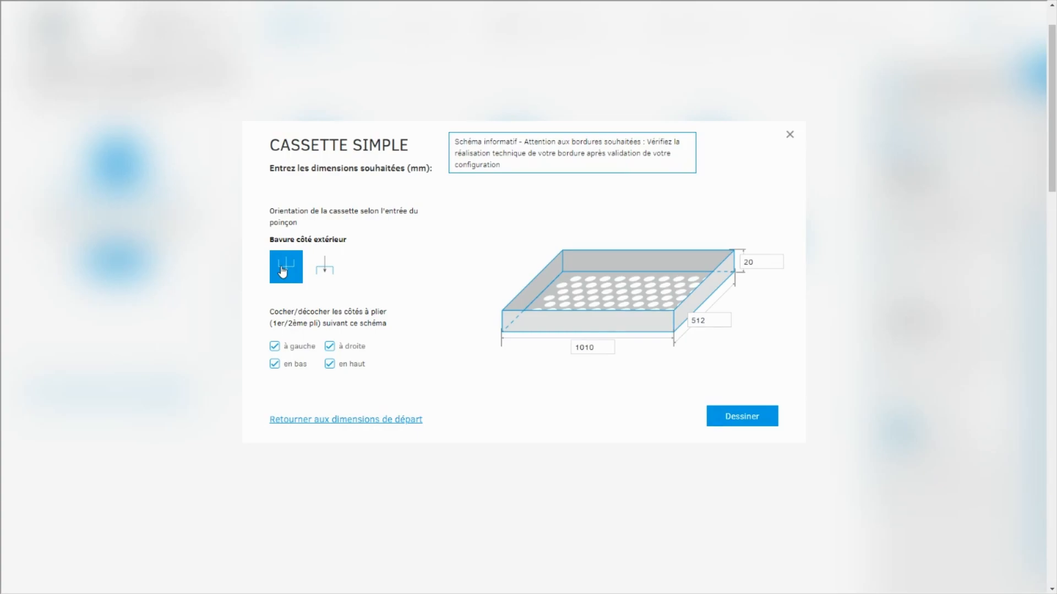
{"action": "left_click", "coordinate": [328, 270]}
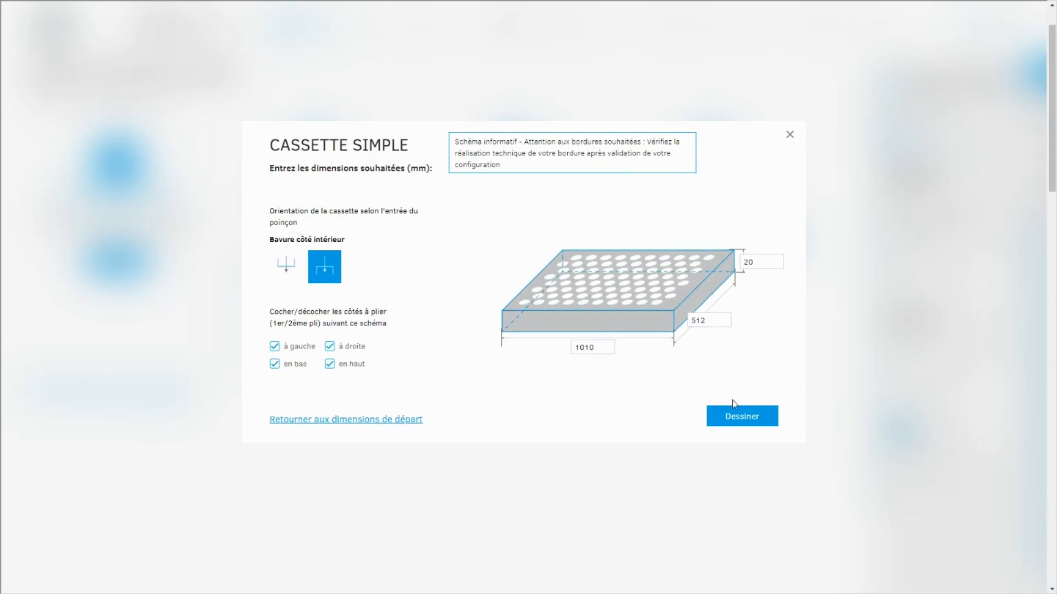
Generate the simple cassette's contour drawing from the entered dimensions.
{"action": "left_click", "coordinate": [742, 417]}
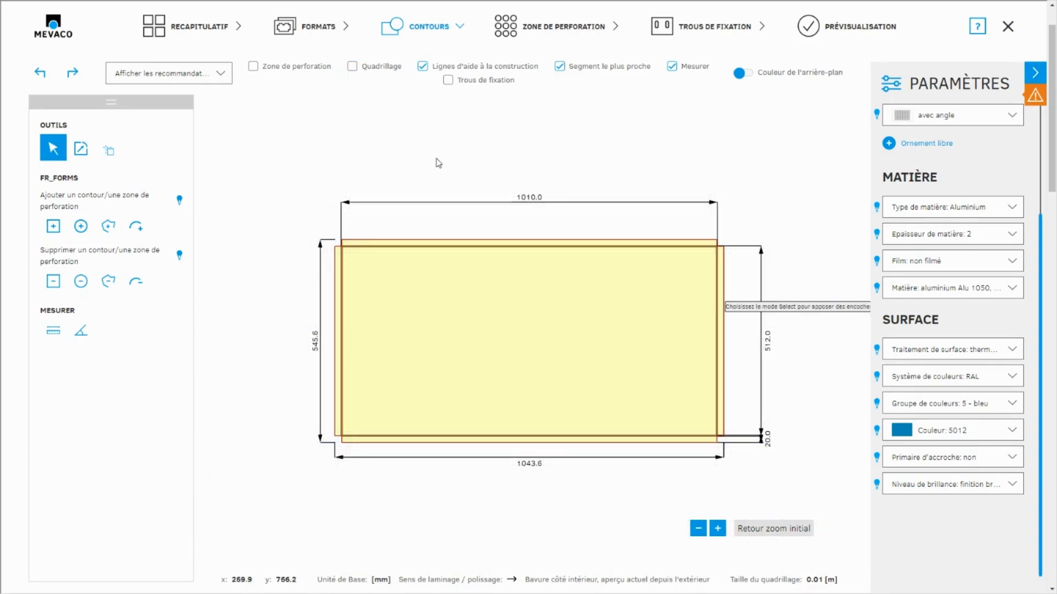
{"action": "middle_click_drag", "start_coordinate": [435, 158], "coordinate": [423, 148]}
{"action": "scroll", "coordinate": [422, 147], "scroll_direction": "up", "scroll_amount": 1}
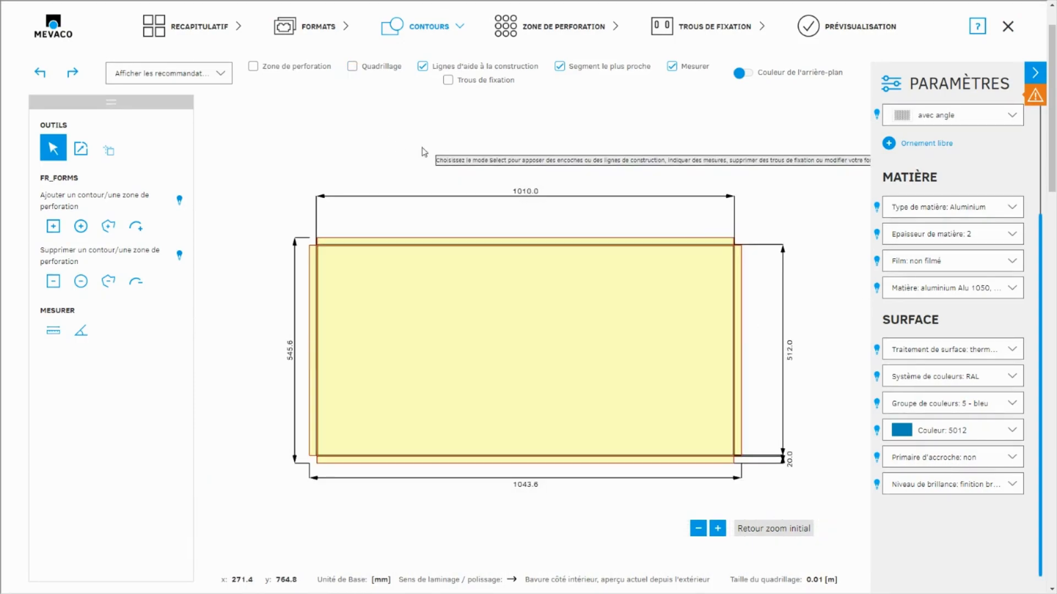
Apply a cassette perforation zone to the yellow panel with automatic adjustment and a 12 mm margin.
{"action": "scroll", "coordinate": [421, 160], "scroll_direction": "down", "scroll_amount": 1}
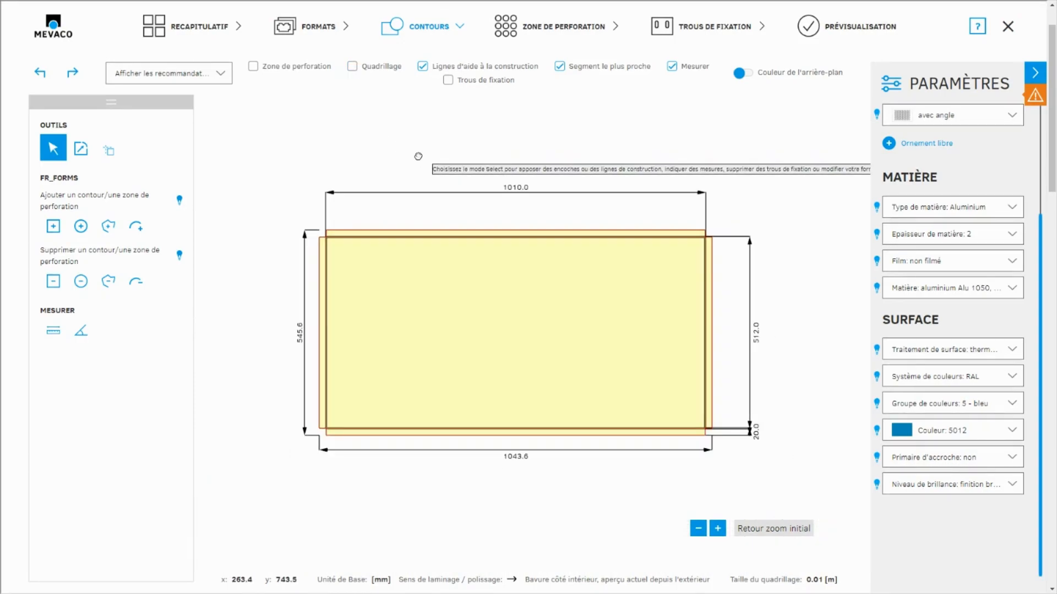
{"action": "middle_click_drag", "start_coordinate": [419, 157], "coordinate": [418, 153]}
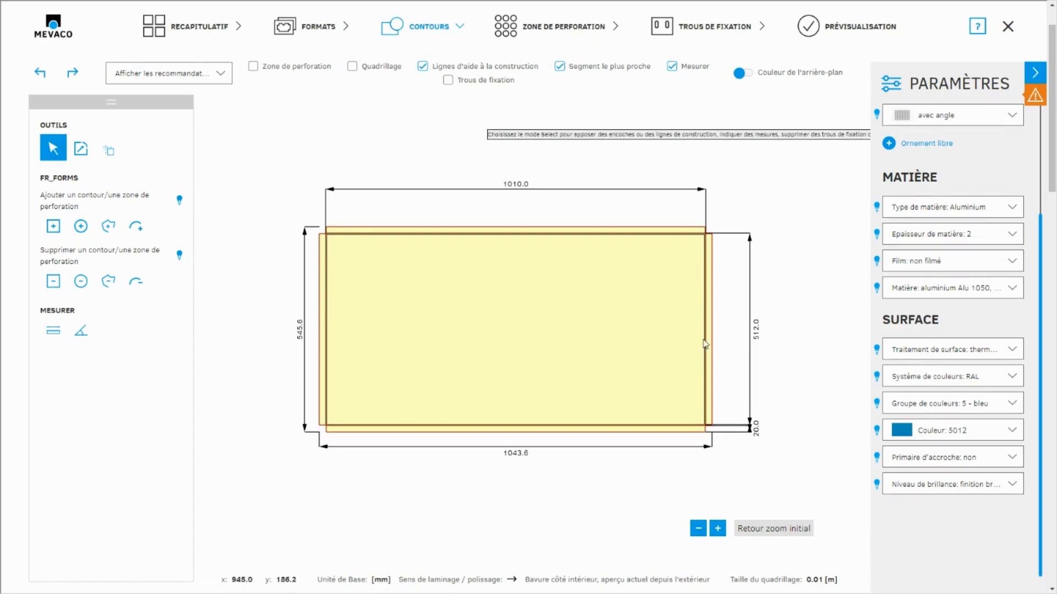
{"action": "left_click", "coordinate": [570, 31]}
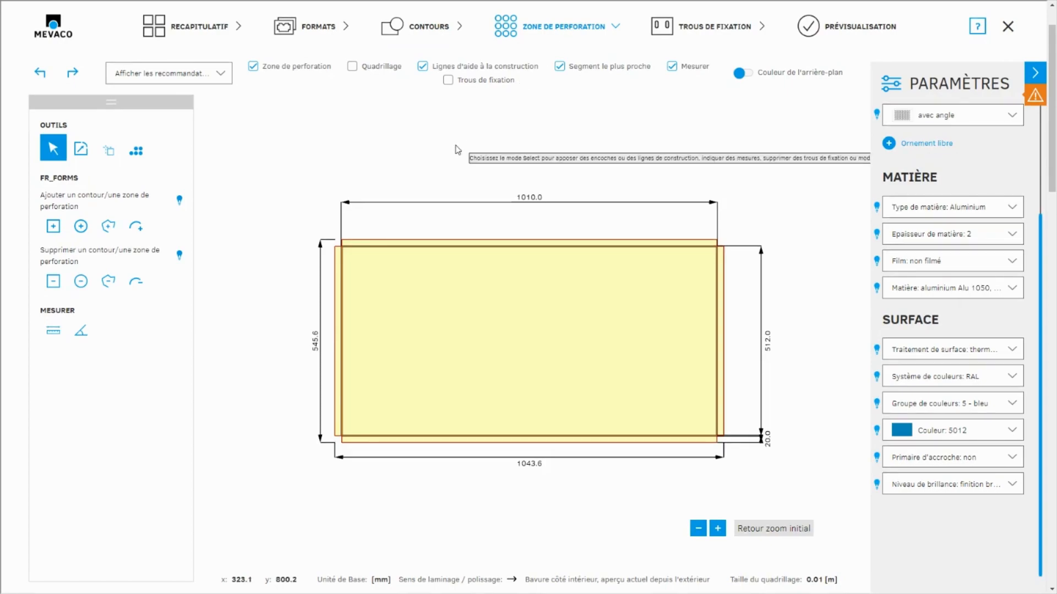
{"action": "left_click", "coordinate": [137, 155]}
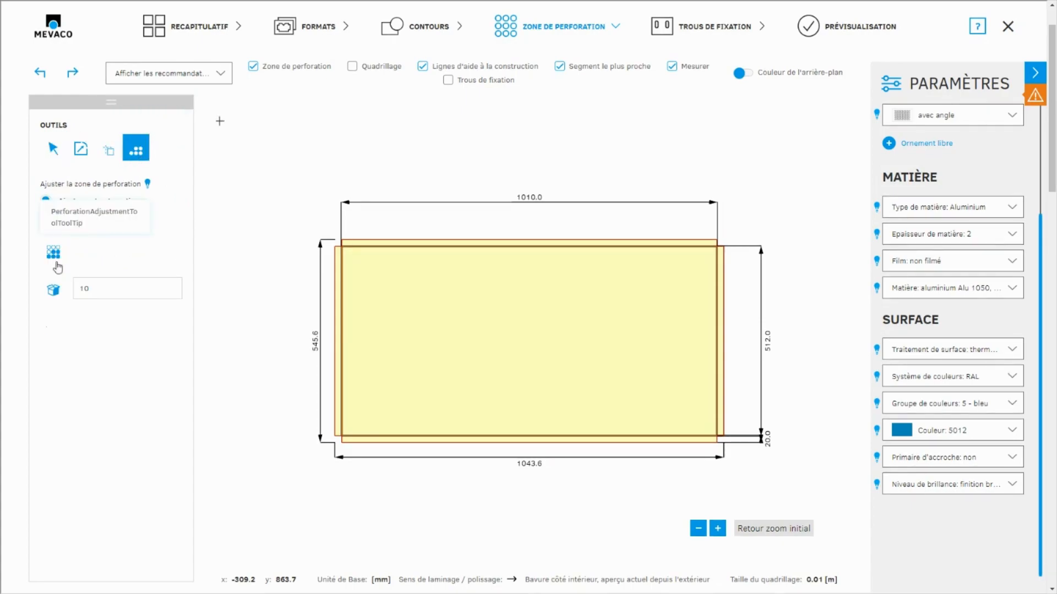
{"action": "double_click", "coordinate": [81, 289]}
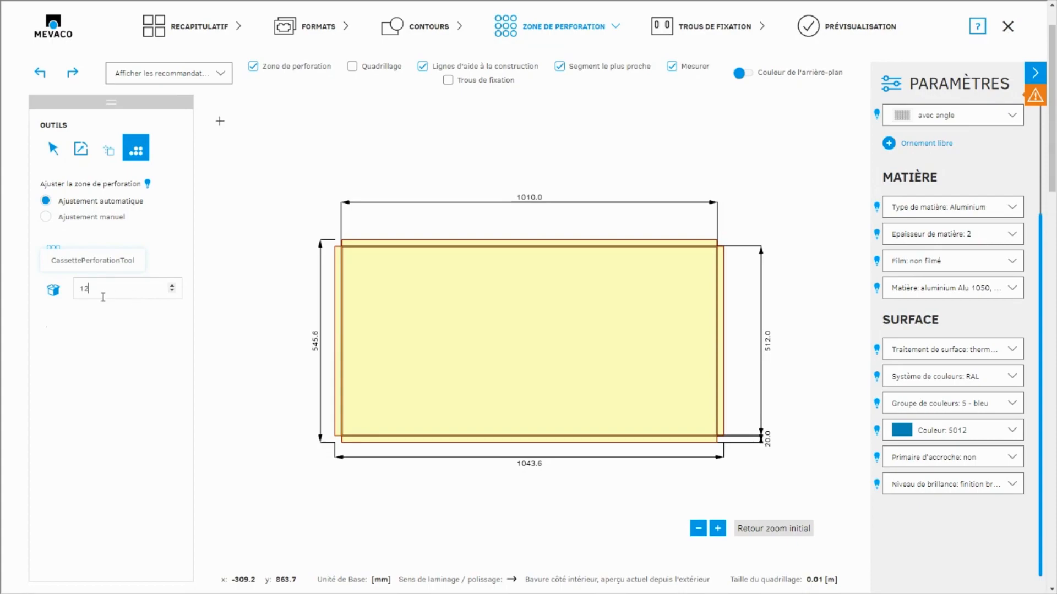
{"action": "left_click", "coordinate": [53, 290]}
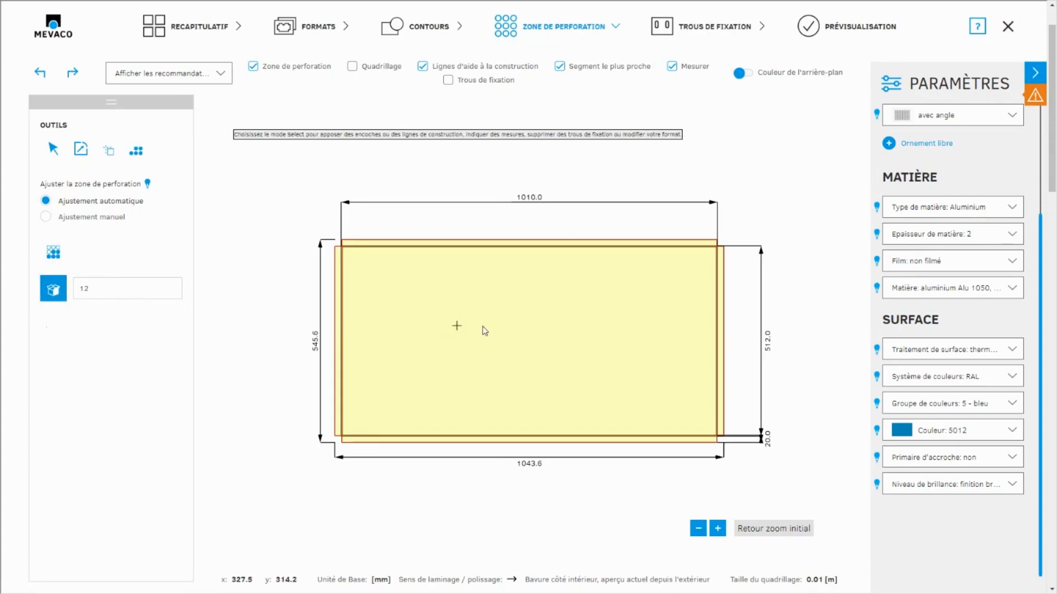
{"action": "left_click", "coordinate": [510, 330]}
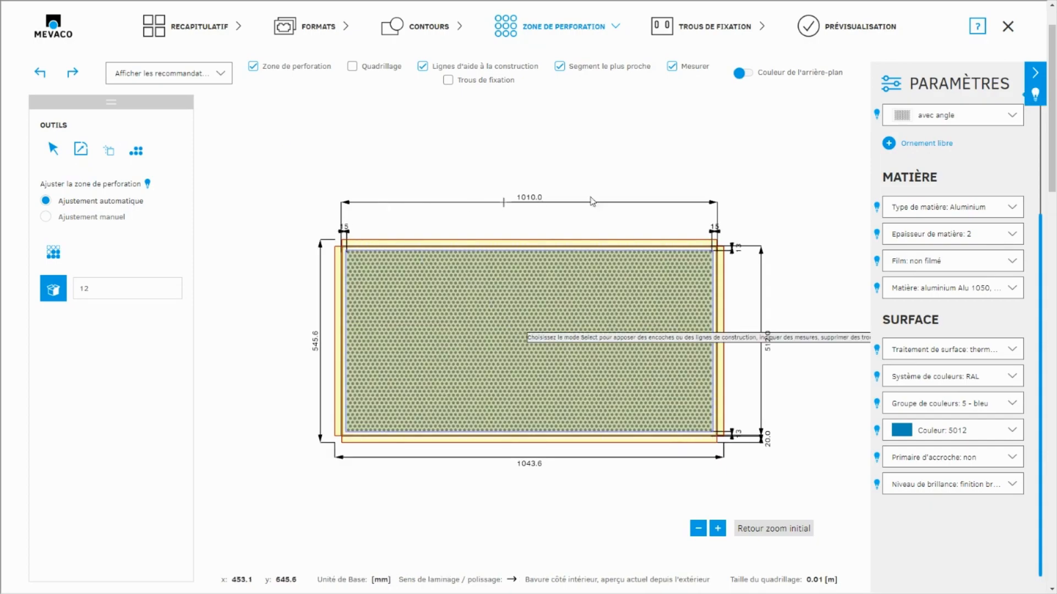
Try changing the material type to Acier, declining the removal of the bend positions.
{"action": "scroll", "coordinate": [352, 270], "scroll_direction": "up", "scroll_amount": 1}
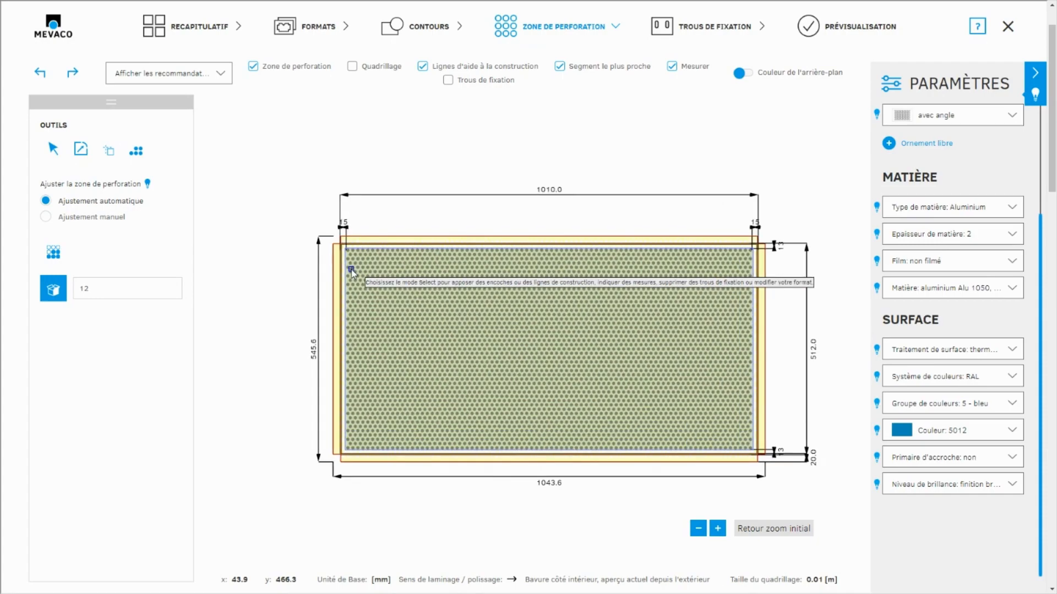
{"action": "mouse_move", "coordinate": [411, 195]}
{"action": "left_mouse_down"}
{"action": "mouse_move", "coordinate": [370, 197]}
{"action": "mouse_move", "coordinate": [338, 216]}
{"action": "mouse_move", "coordinate": [320, 207]}
{"action": "left_mouse_up"}
{"action": "scroll", "coordinate": [339, 217], "scroll_direction": "up", "scroll_amount": 1}
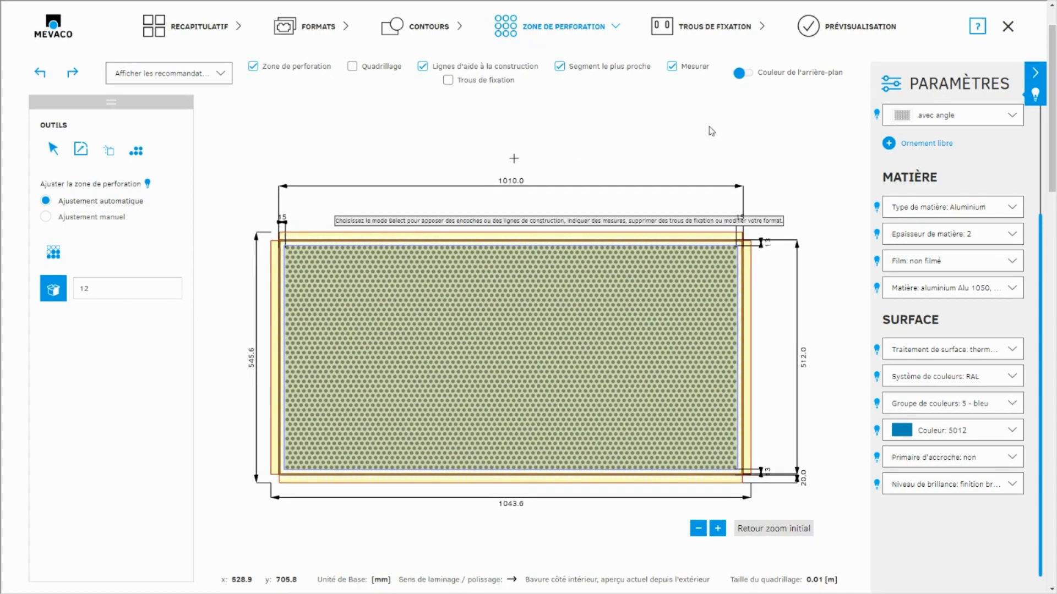
{"action": "scroll", "coordinate": [944, 264], "scroll_direction": "up", "scroll_amount": 3}
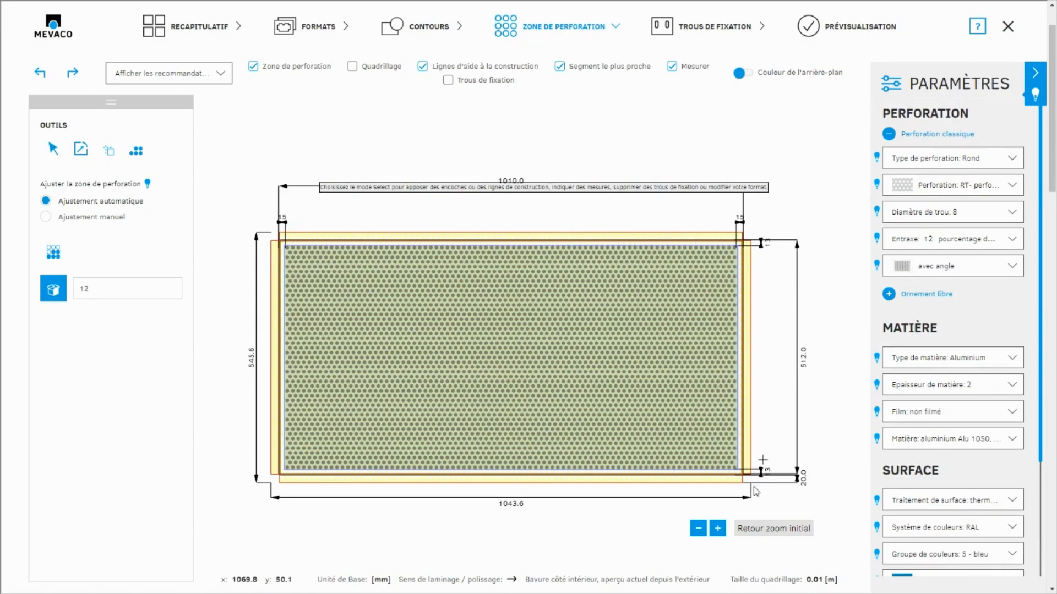
{"action": "scroll", "coordinate": [498, 259], "scroll_direction": "down", "scroll_amount": 1}
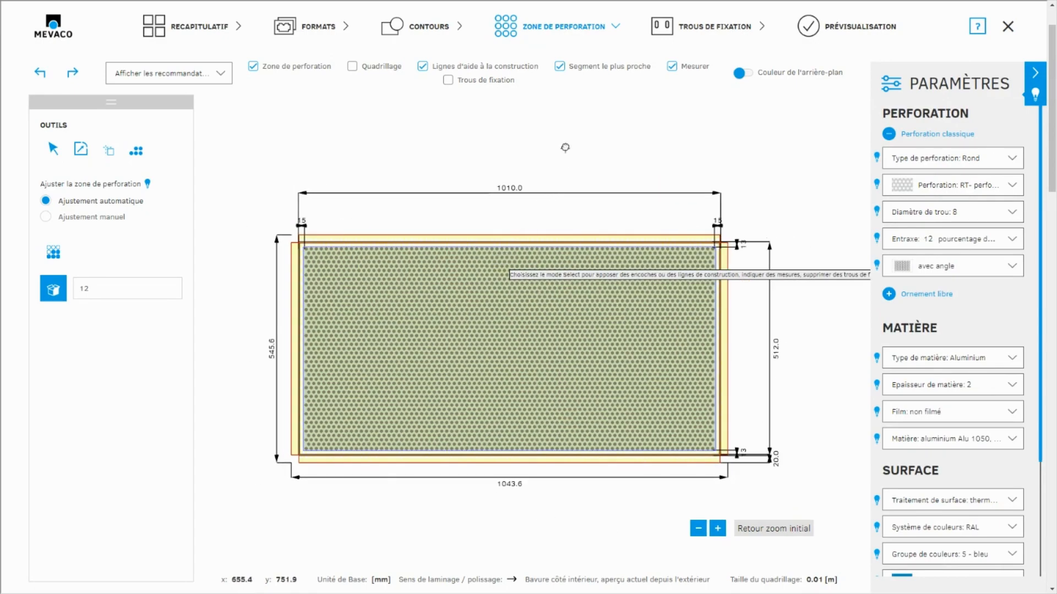
{"action": "scroll", "coordinate": [567, 146], "scroll_direction": "down", "scroll_amount": 1}
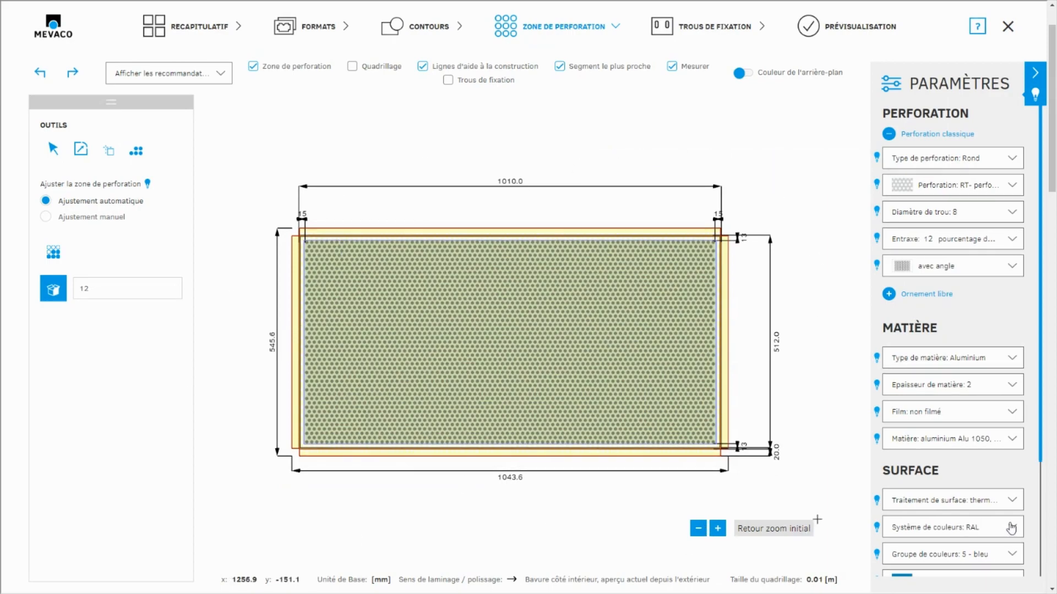
{"action": "left_click", "coordinate": [1015, 363]}
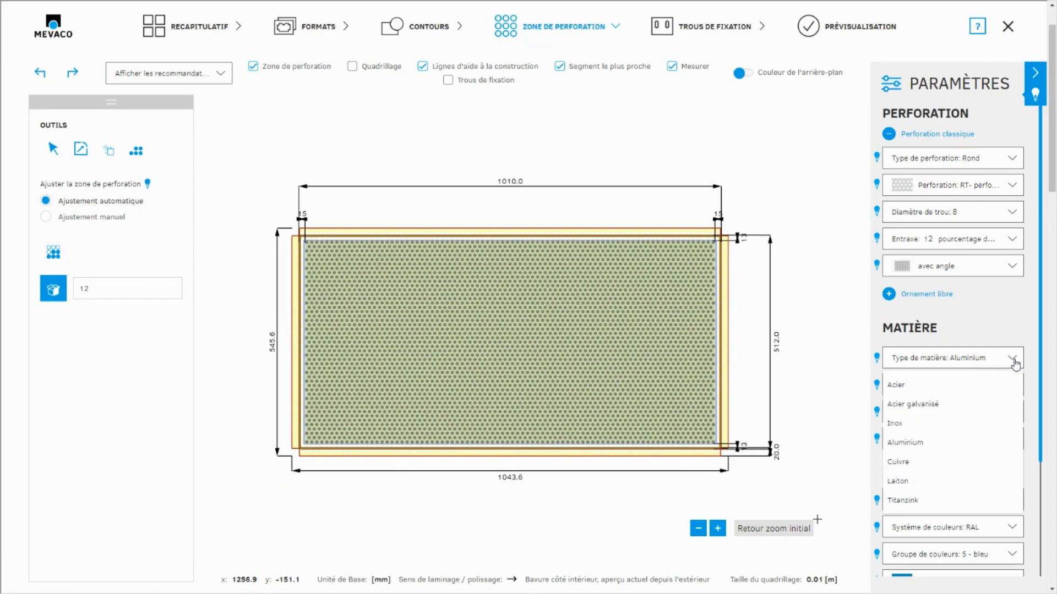
{"action": "left_click", "coordinate": [935, 387]}
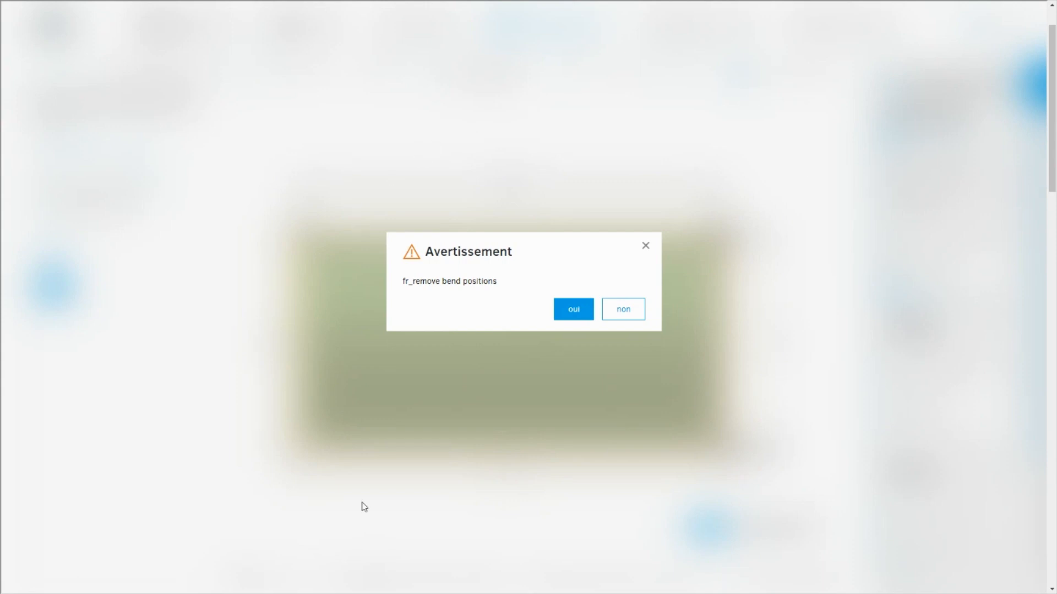
{"action": "left_click", "coordinate": [638, 310]}
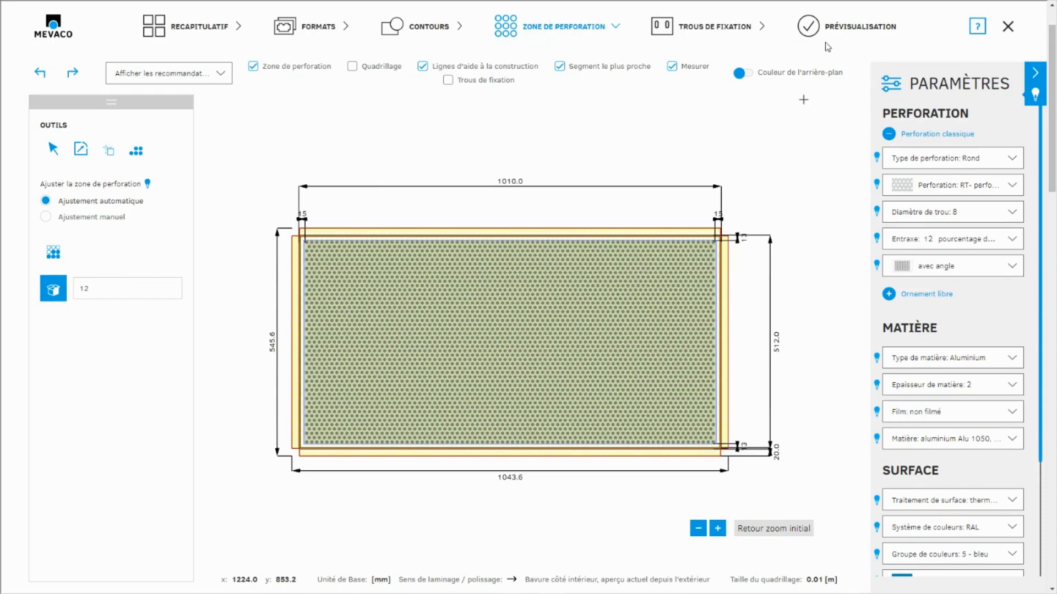
Preview the perforated cassette in 3D, examining its rear side and folded edges, and restore the initial zoom.
{"action": "left_click", "coordinate": [856, 32]}
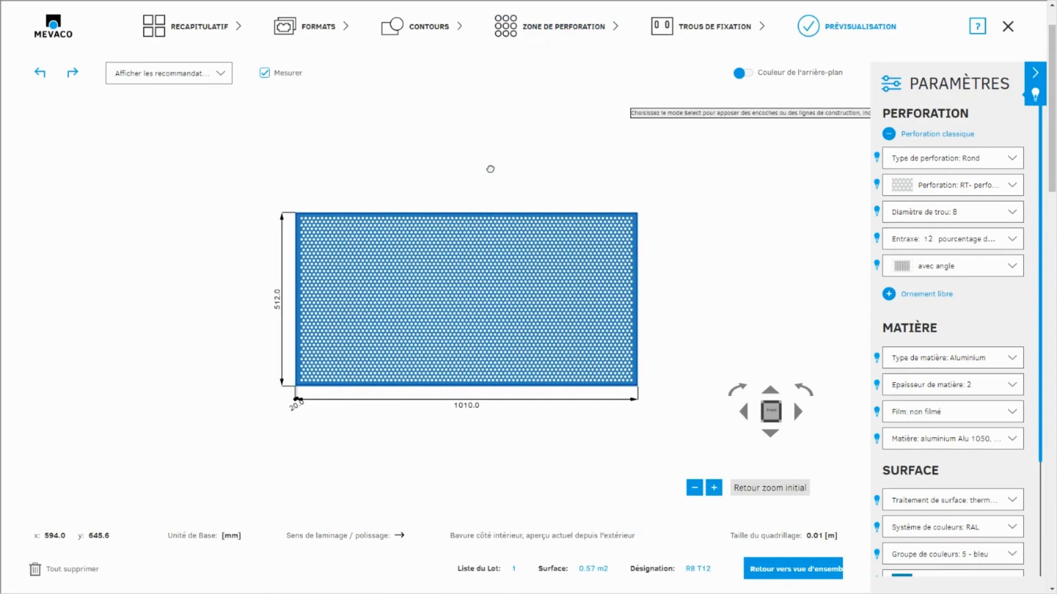
{"action": "left_click", "coordinate": [800, 420]}
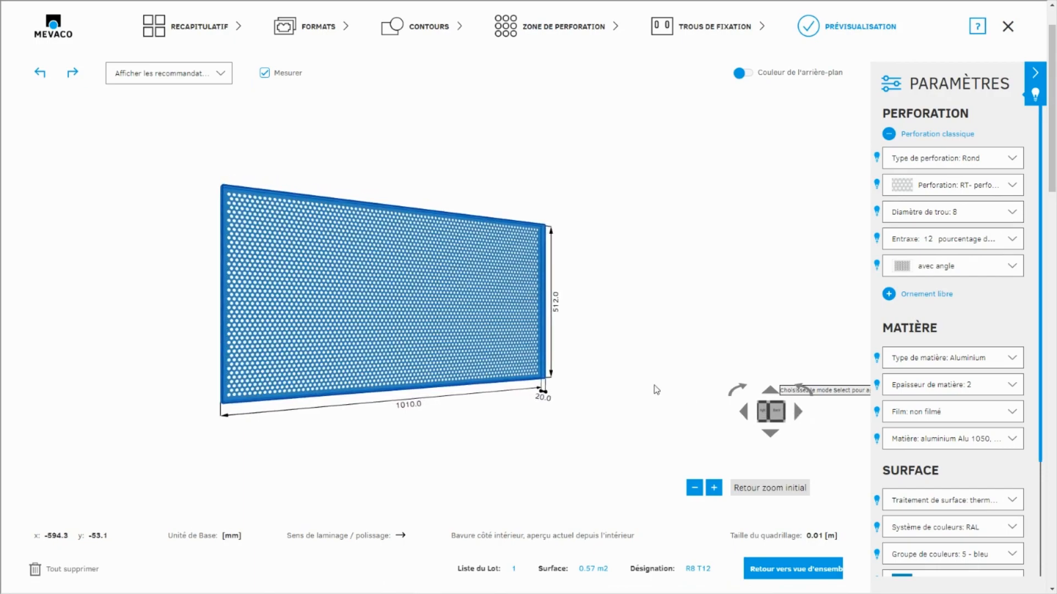
{"action": "scroll", "coordinate": [637, 379], "scroll_direction": "up", "scroll_amount": 3}
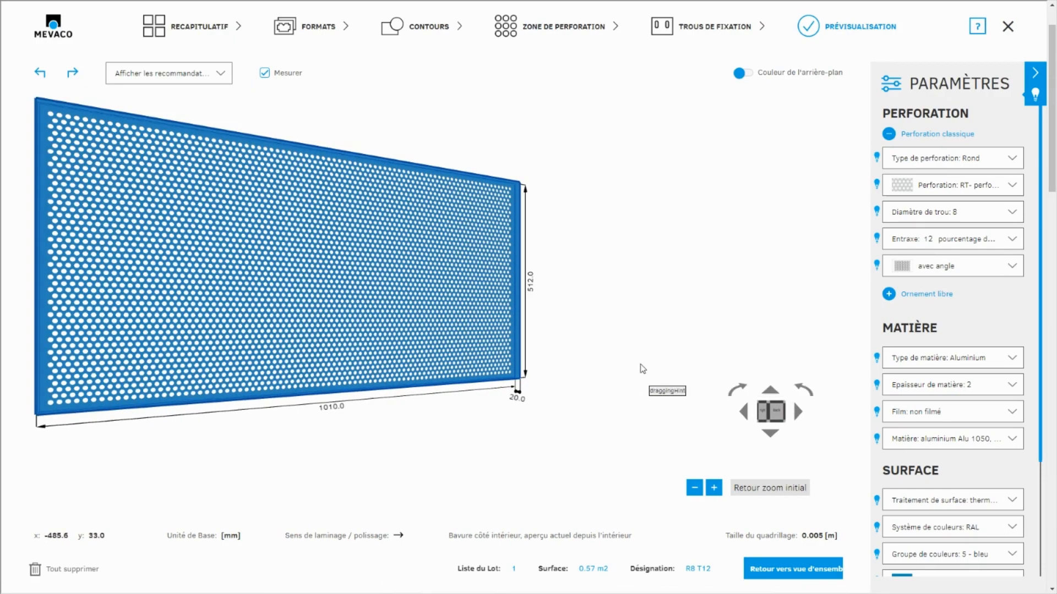
{"action": "scroll", "coordinate": [516, 346], "scroll_direction": "down", "scroll_amount": 2}
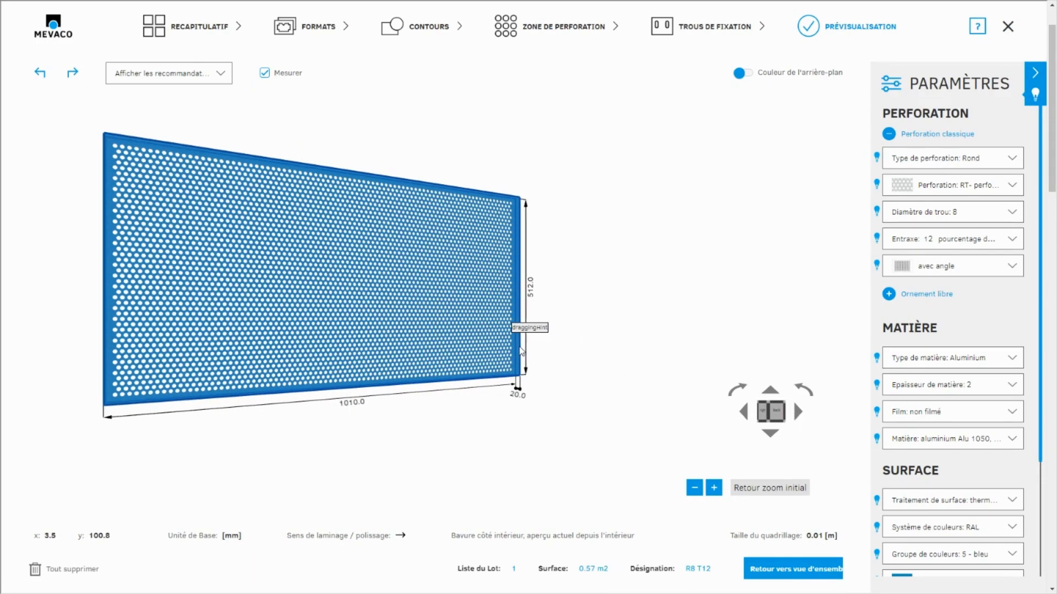
{"action": "left_click", "coordinate": [774, 489]}
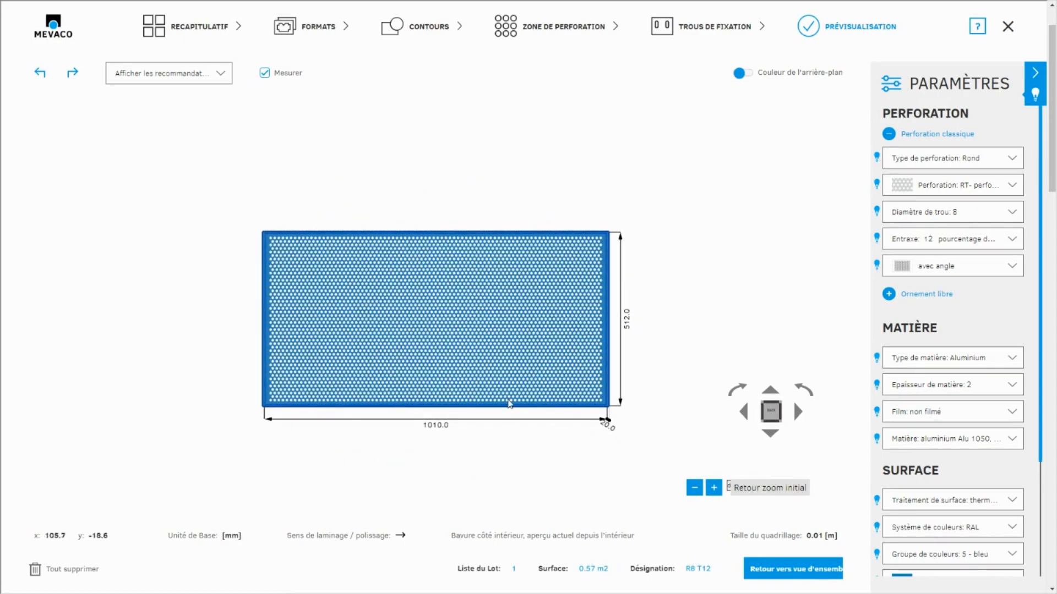